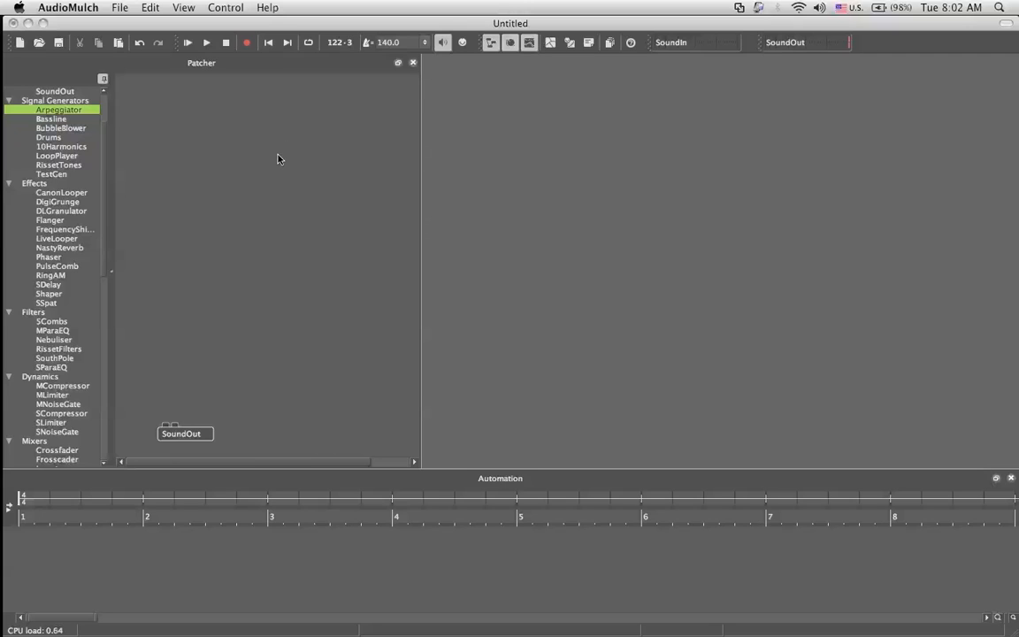
Step: Add Arpeggiator, Drums and 10Harmonics generators in a row across the patch, plus an S8Mixer just above SoundOut
{"action": "left_click_drag", "start_coordinate": [85, 110], "coordinate": [133, 99]}
{"action": "left_click_drag", "start_coordinate": [40, 141], "coordinate": [228, 102]}
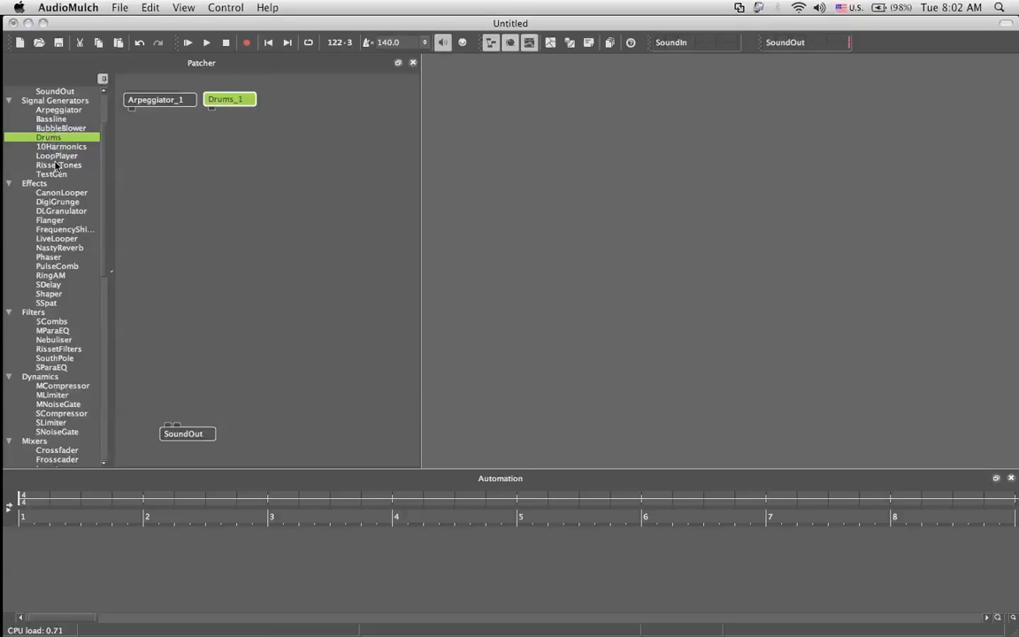
{"action": "left_click_drag", "start_coordinate": [58, 149], "coordinate": [285, 102]}
{"action": "scroll", "coordinate": [78, 294], "scroll_direction": "down", "scroll_amount": 10}
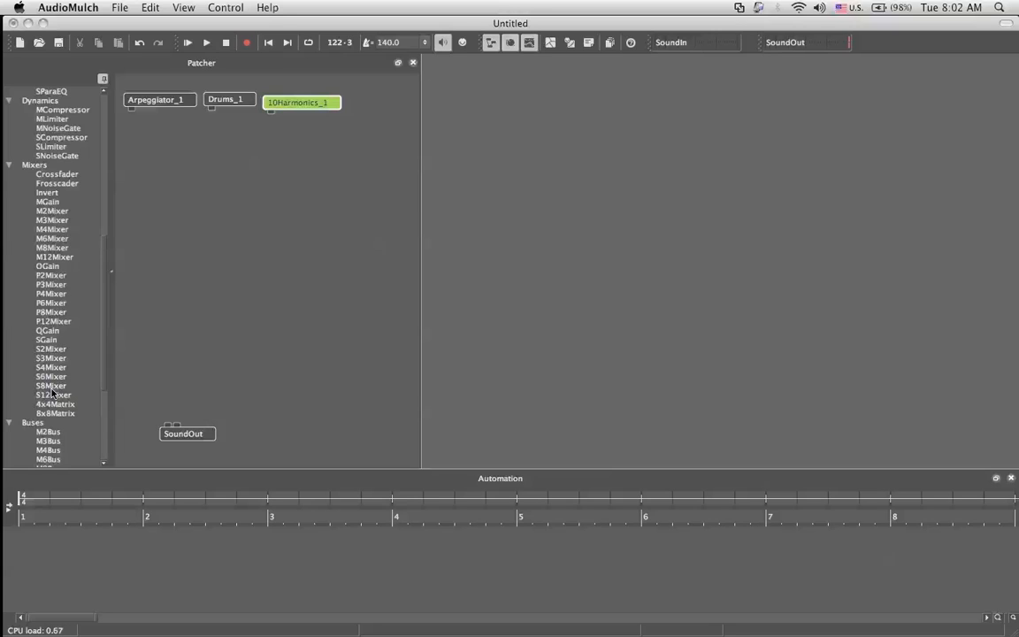
{"action": "left_click_drag", "start_coordinate": [51, 387], "coordinate": [183, 403]}
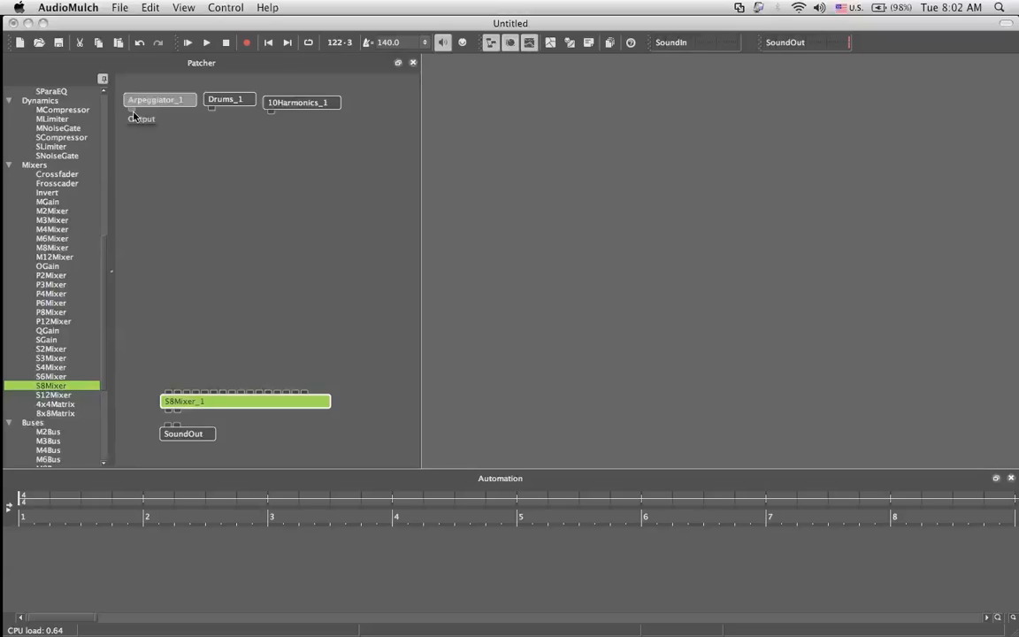
Step: Connect the Arpeggiator to mixer inputs 1 and 2, open the S8Mixer controls, and route both mixer outputs to SoundOut
{"action": "left_click_drag", "start_coordinate": [133, 114], "coordinate": [167, 389]}
{"action": "left_click_drag", "start_coordinate": [132, 108], "coordinate": [176, 404]}
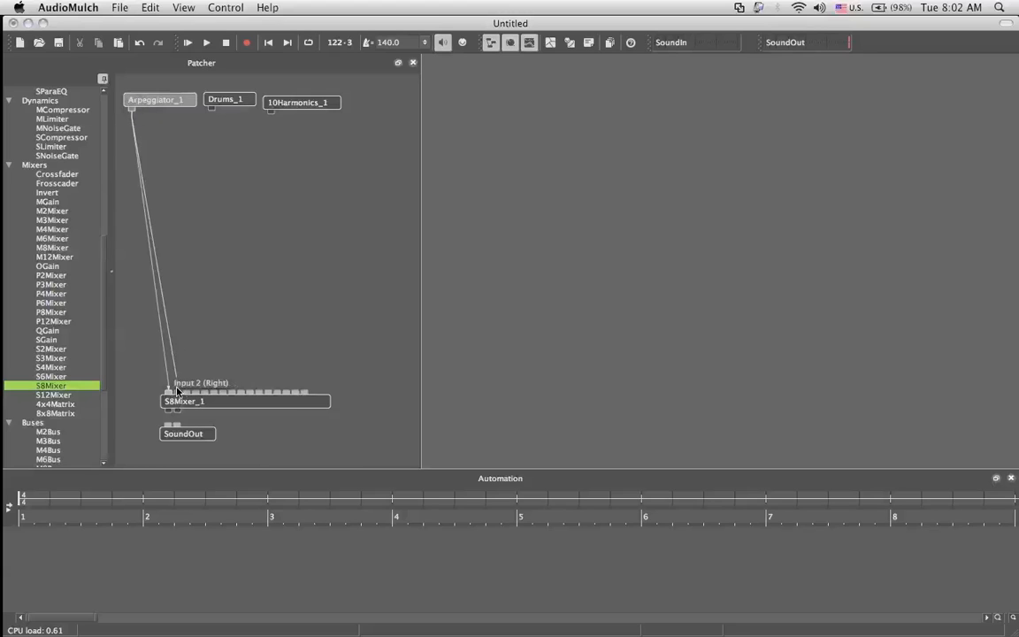
{"action": "left_click", "coordinate": [176, 401]}
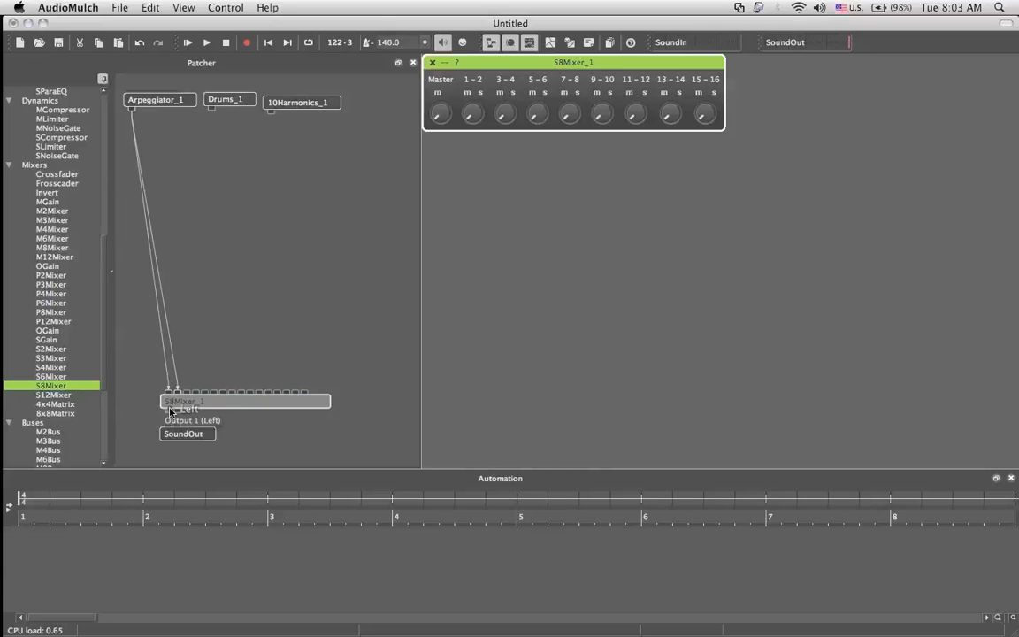
{"action": "left_click_drag", "start_coordinate": [169, 410], "coordinate": [177, 428]}
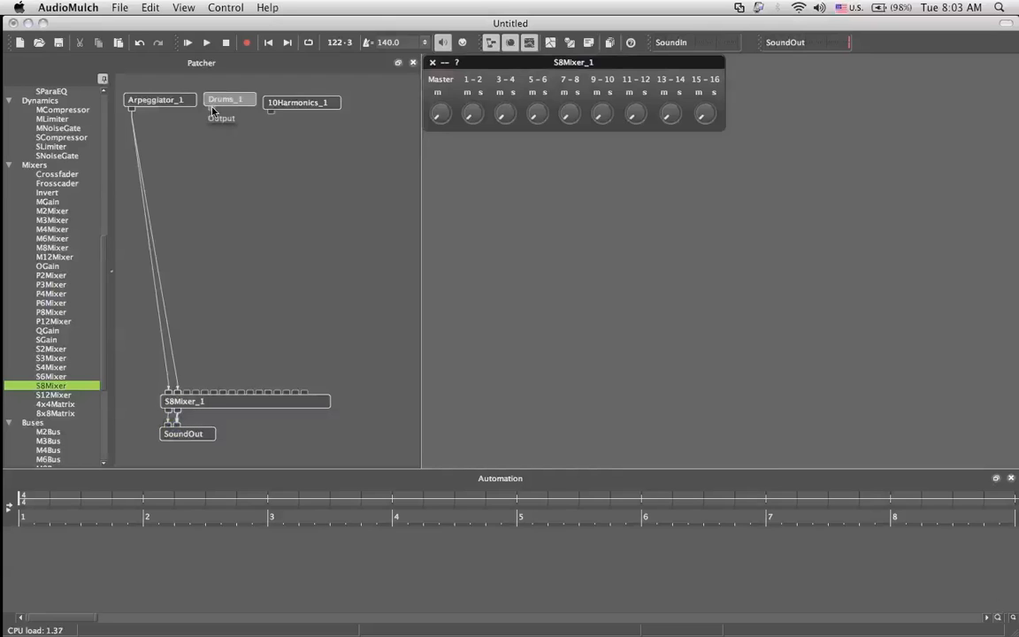
Step: Connect the Drums output to mixer inputs 3 and 4 and the 10Harmonics output to inputs 5 and 6
{"action": "left_click_drag", "start_coordinate": [212, 109], "coordinate": [188, 387]}
{"action": "left_click_drag", "start_coordinate": [212, 109], "coordinate": [190, 390]}
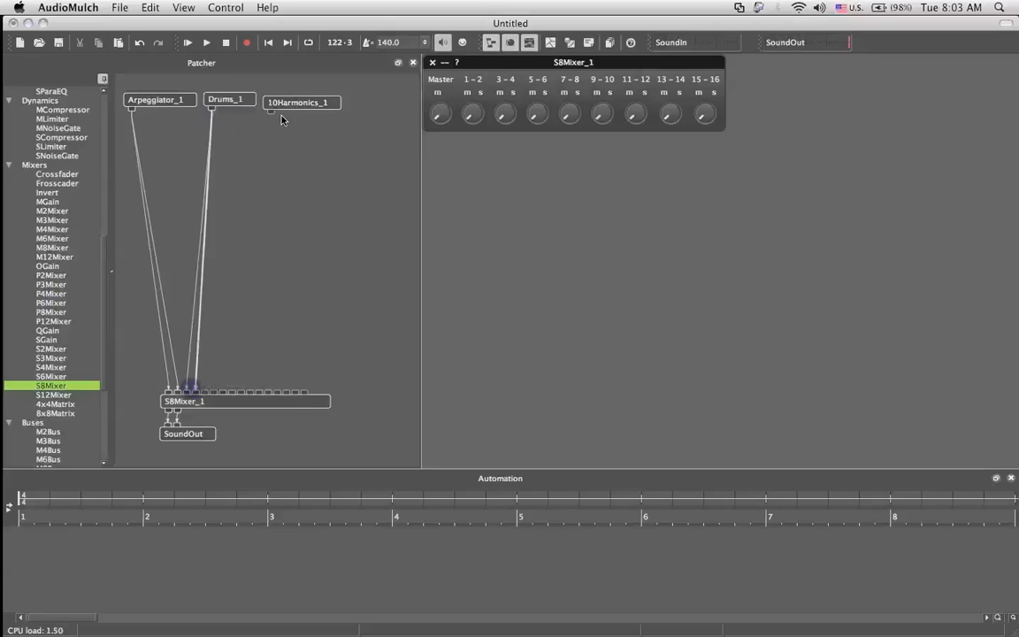
{"action": "left_click_drag", "start_coordinate": [270, 110], "coordinate": [205, 390]}
{"action": "left_click_drag", "start_coordinate": [271, 113], "coordinate": [215, 386]}
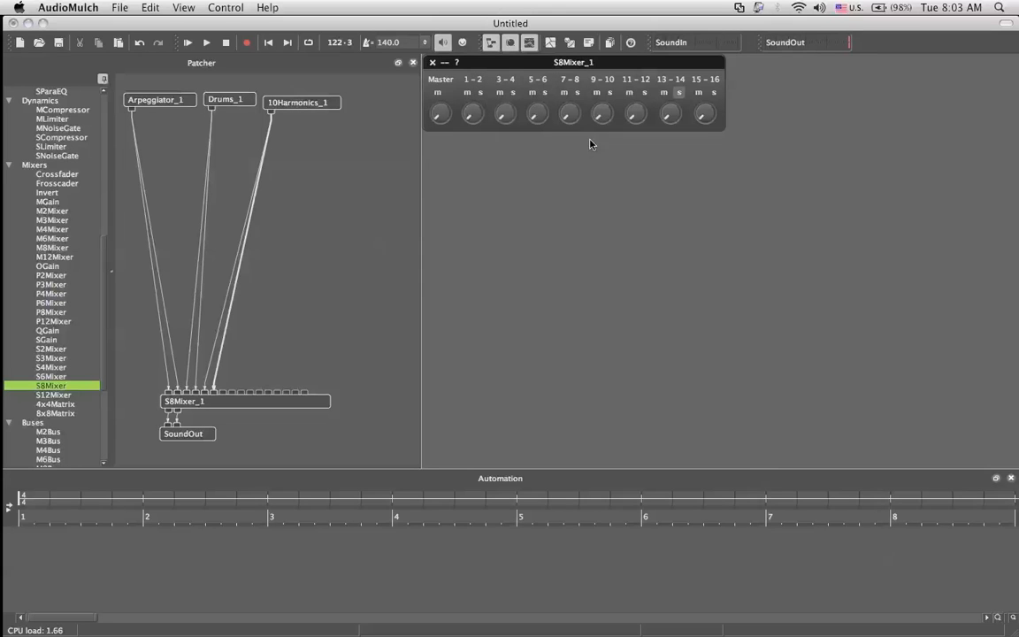
Step: Raise the S8Mixer's master, 1-2 and 3-4 gains, and set the 5-6 gain to about -2.9 dB
{"action": "left_click", "coordinate": [444, 119]}
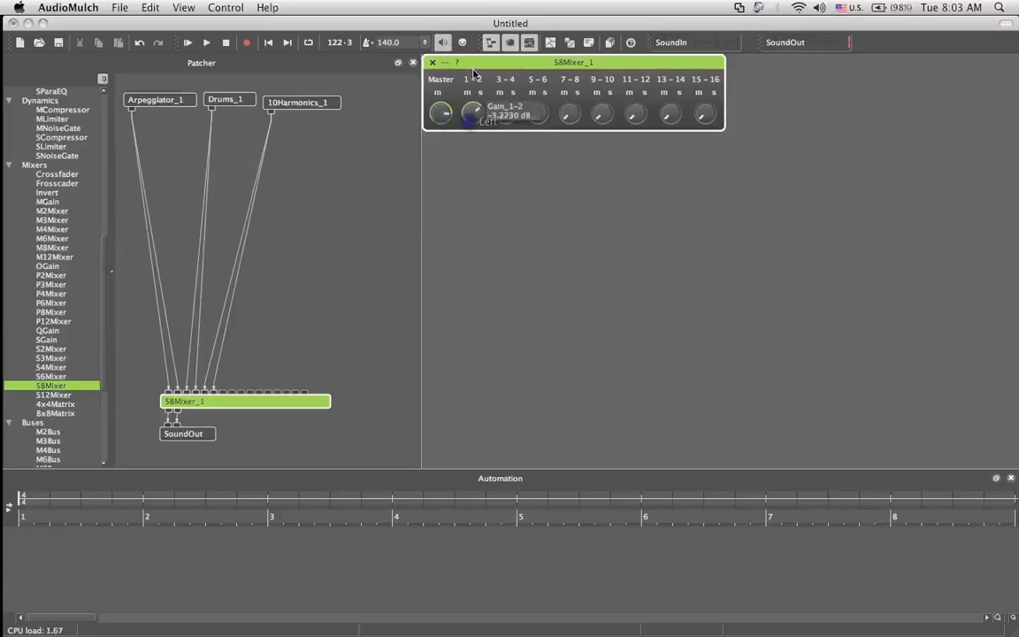
{"action": "left_click_drag", "start_coordinate": [473, 74], "coordinate": [474, 70]}
{"action": "left_click_drag", "start_coordinate": [505, 112], "coordinate": [494, 50]}
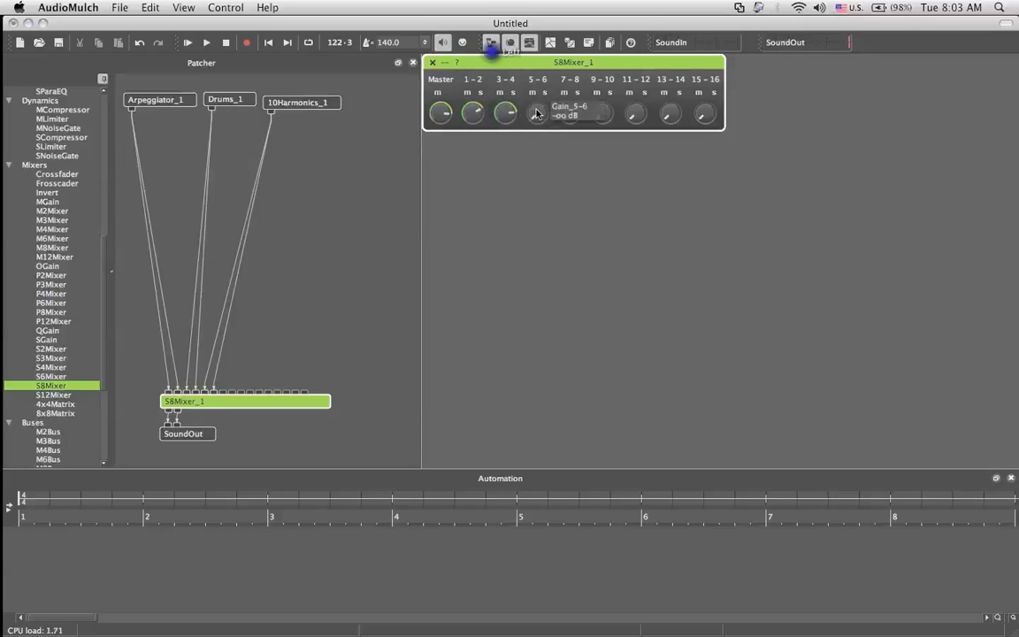
{"action": "left_click_drag", "start_coordinate": [537, 113], "coordinate": [533, 54]}
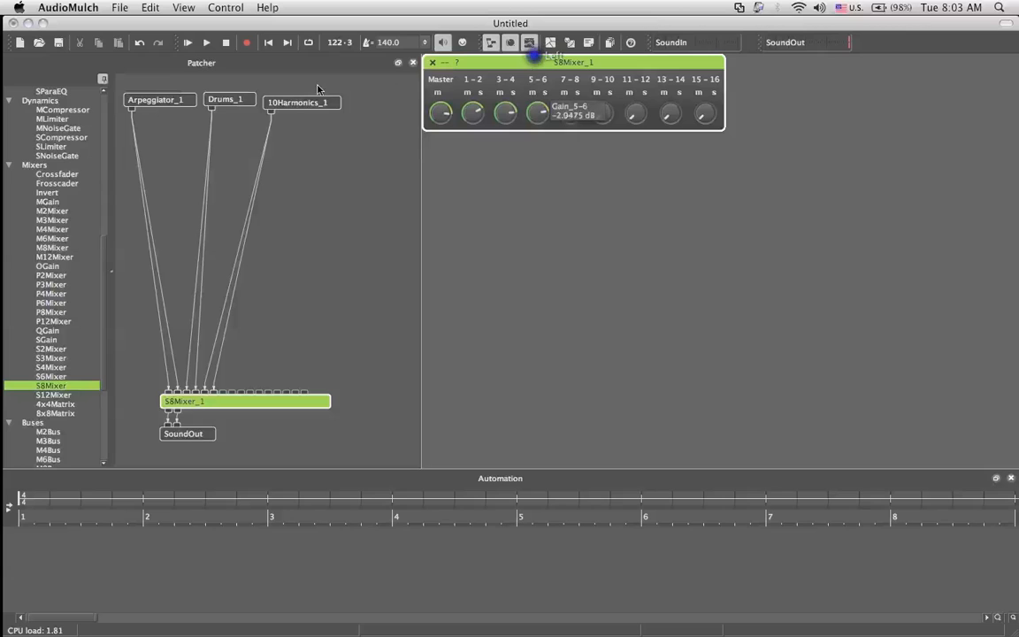
Step: Open the Drums controls and raise the drum machine's overall volume and channel 1 volume
{"action": "double_click", "coordinate": [236, 101]}
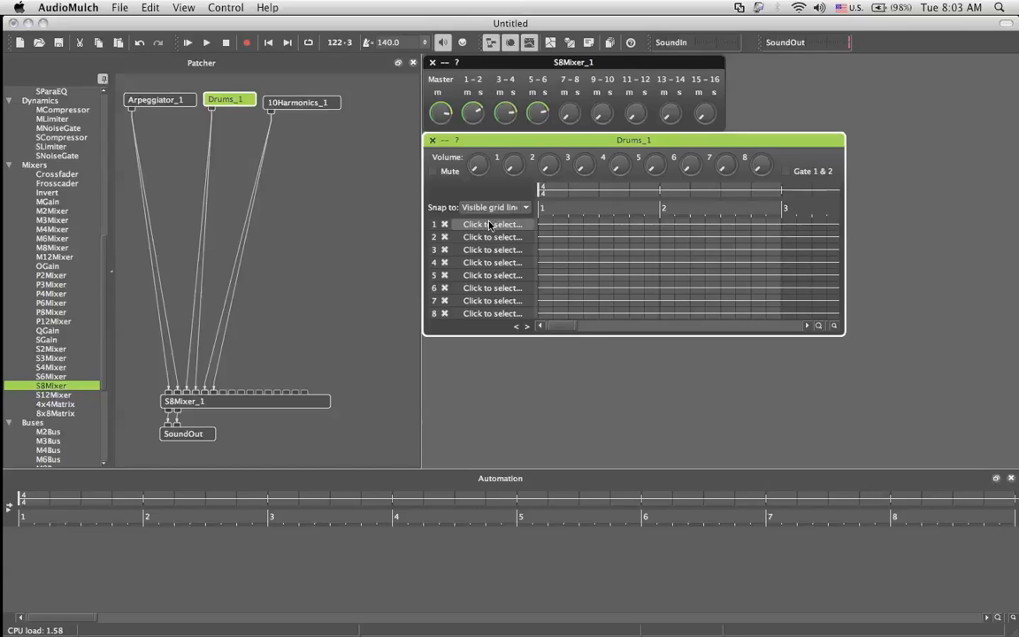
{"action": "left_click", "coordinate": [473, 112]}
{"action": "left_click", "coordinate": [477, 165]}
Step: Load kick-1.wav, hat-closed.wav and hat-open.wav from acoustic_kit into drum channels 1, 2 and 3
{"action": "left_click", "coordinate": [493, 225]}
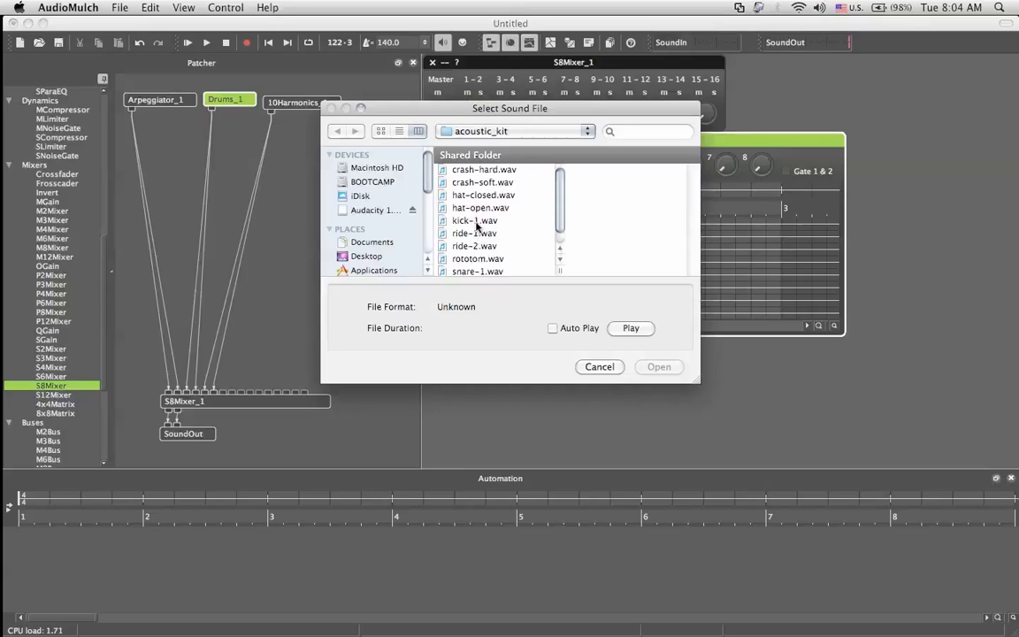
{"action": "double_click", "coordinate": [475, 221]}
{"action": "left_click", "coordinate": [476, 237]}
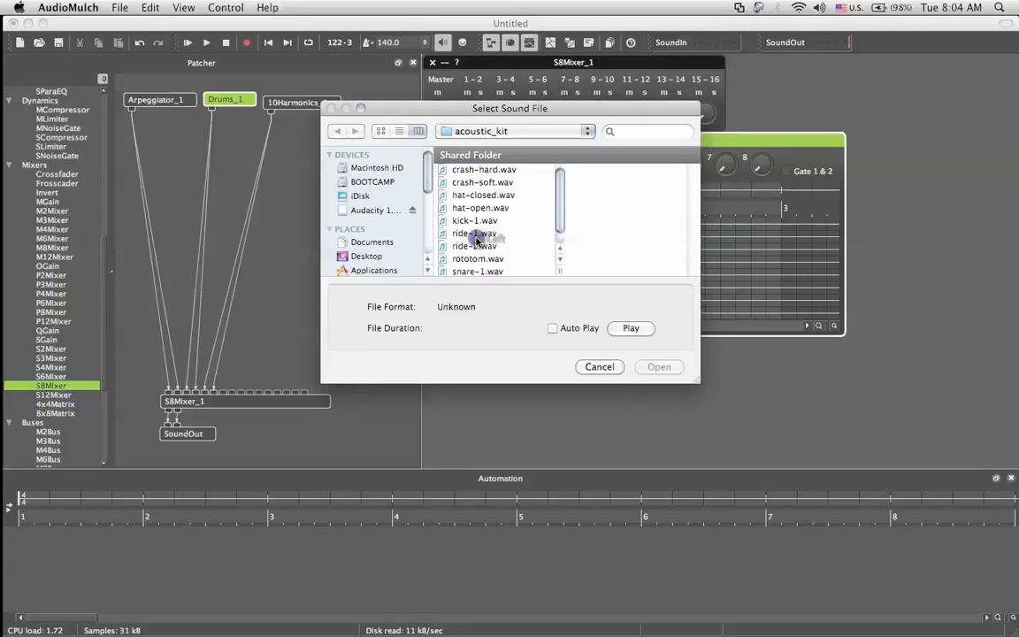
{"action": "double_click", "coordinate": [492, 195]}
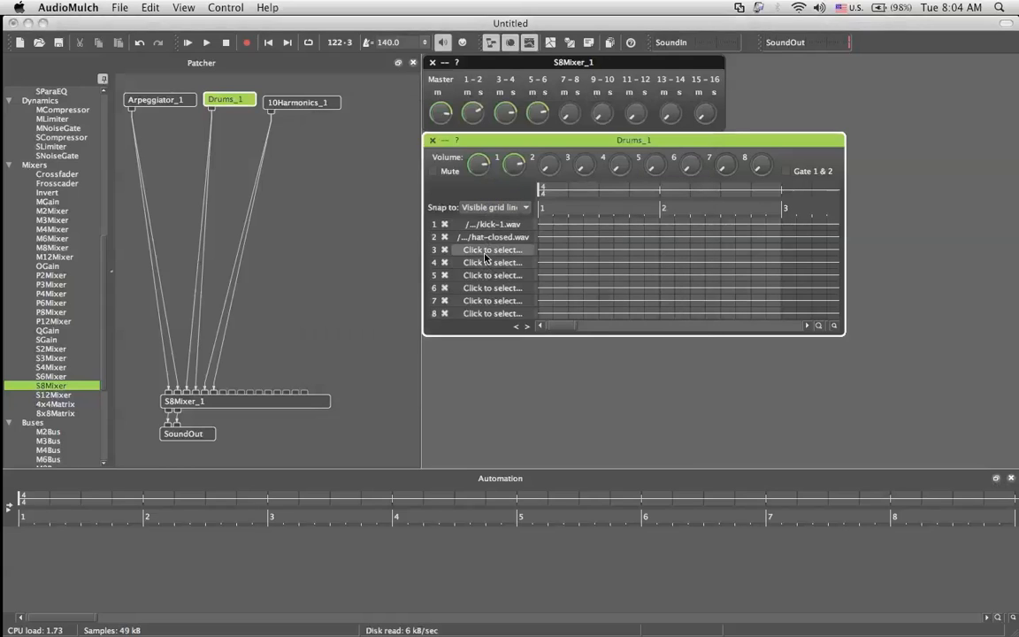
{"action": "left_click", "coordinate": [484, 257]}
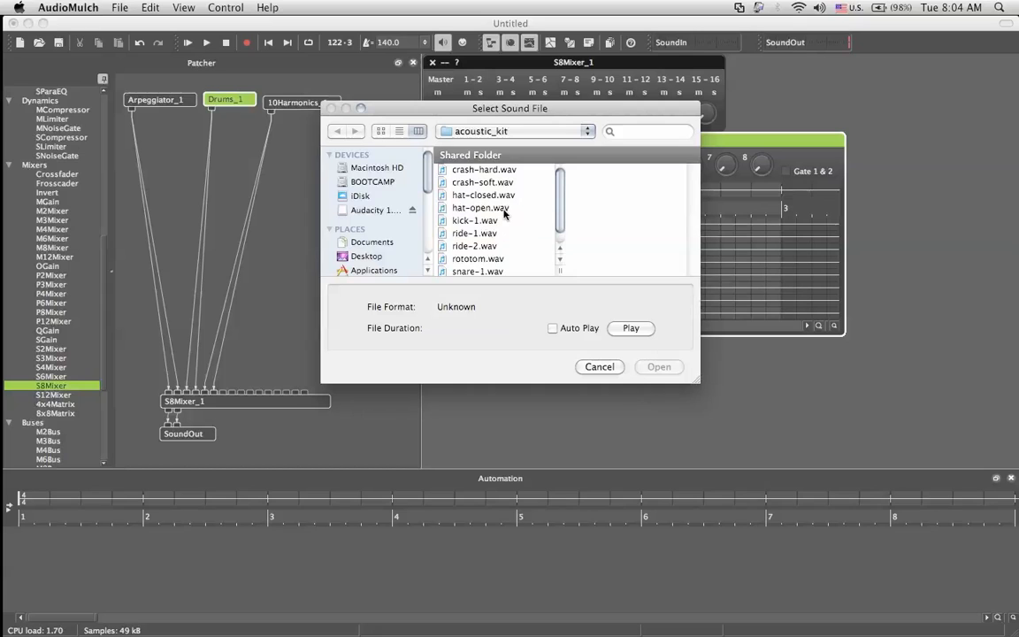
{"action": "double_click", "coordinate": [503, 209]}
Step: Audition snare-1.wav and snare-2.wav, and load snare-2.wav into drum channel 4
{"action": "left_click", "coordinate": [496, 271]}
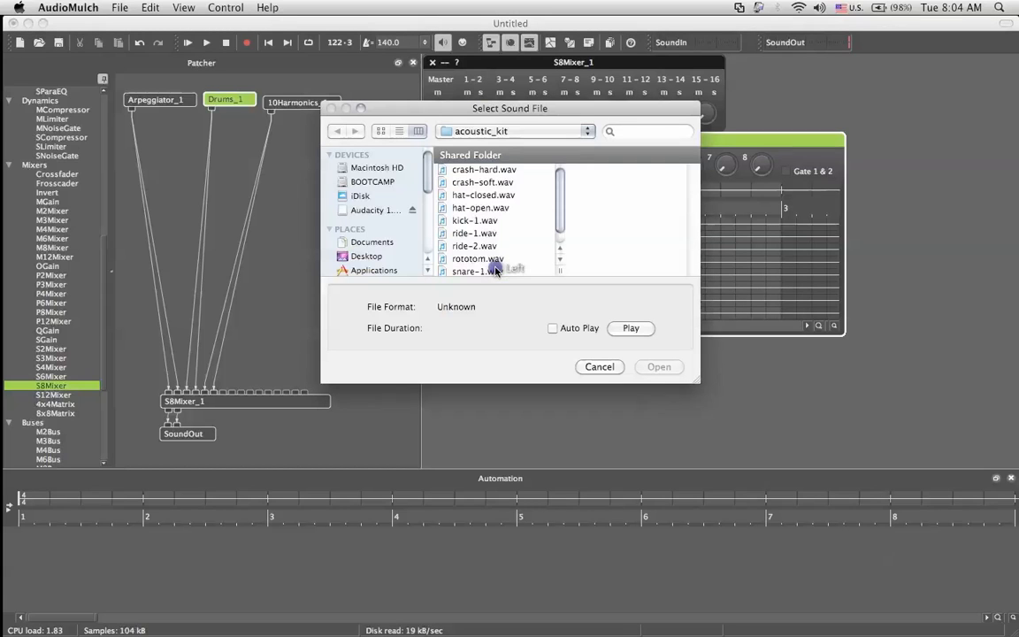
{"action": "scroll", "coordinate": [495, 257], "scroll_direction": "down", "scroll_amount": 1}
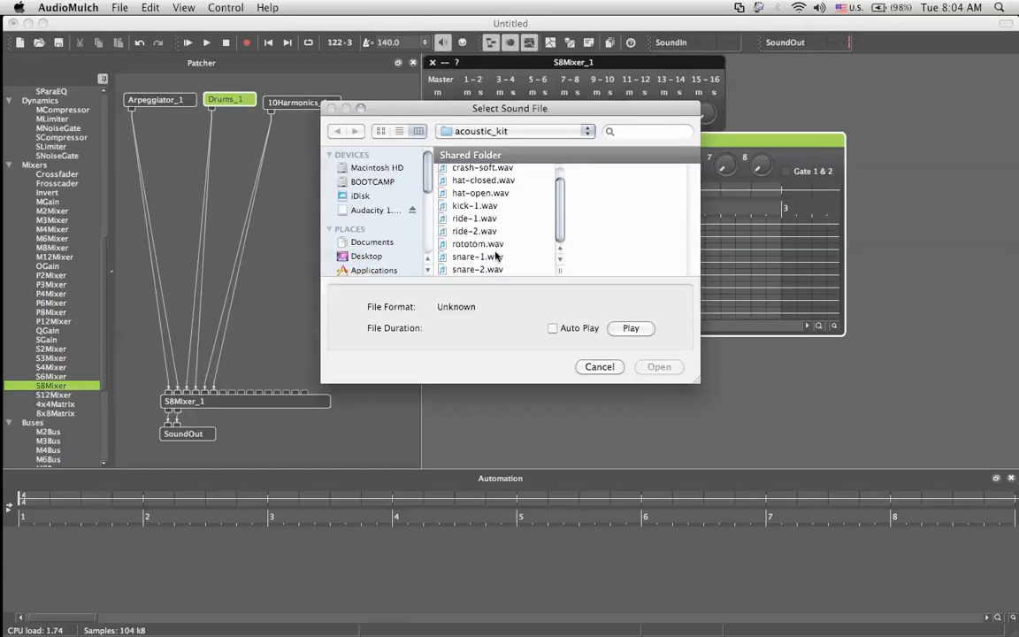
{"action": "left_click", "coordinate": [496, 256]}
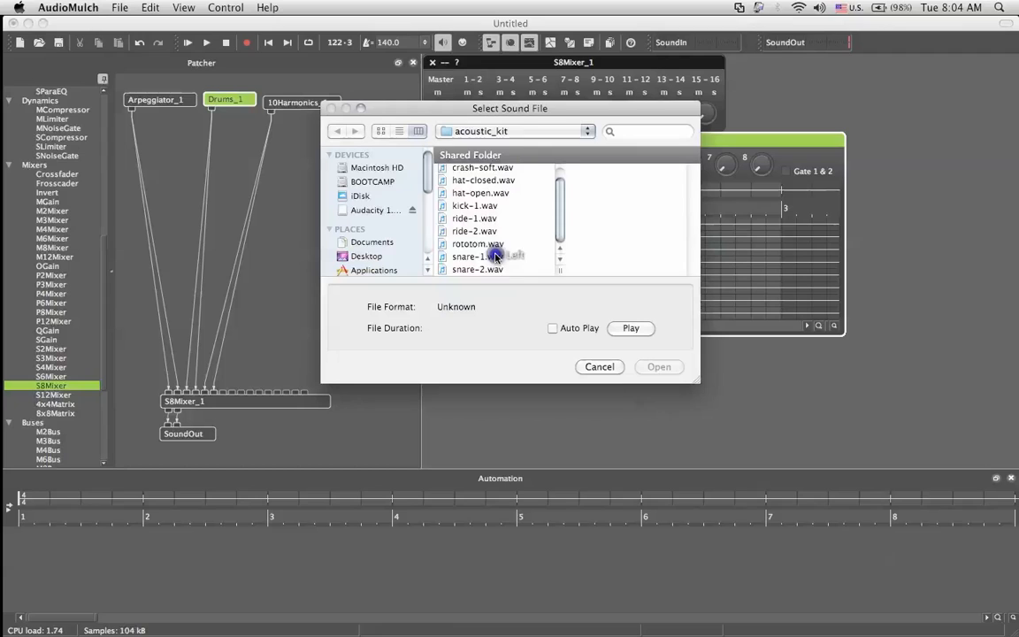
{"action": "left_click", "coordinate": [626, 328]}
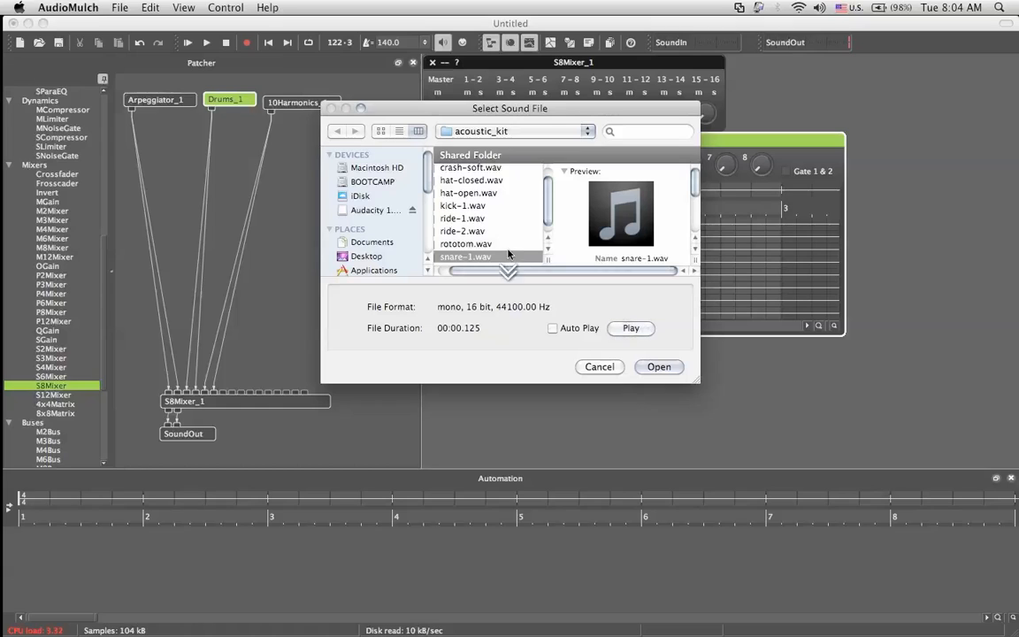
{"action": "scroll", "coordinate": [501, 259], "scroll_direction": "down", "scroll_amount": 1}
{"action": "left_click", "coordinate": [446, 258]}
{"action": "left_click", "coordinate": [629, 328]}
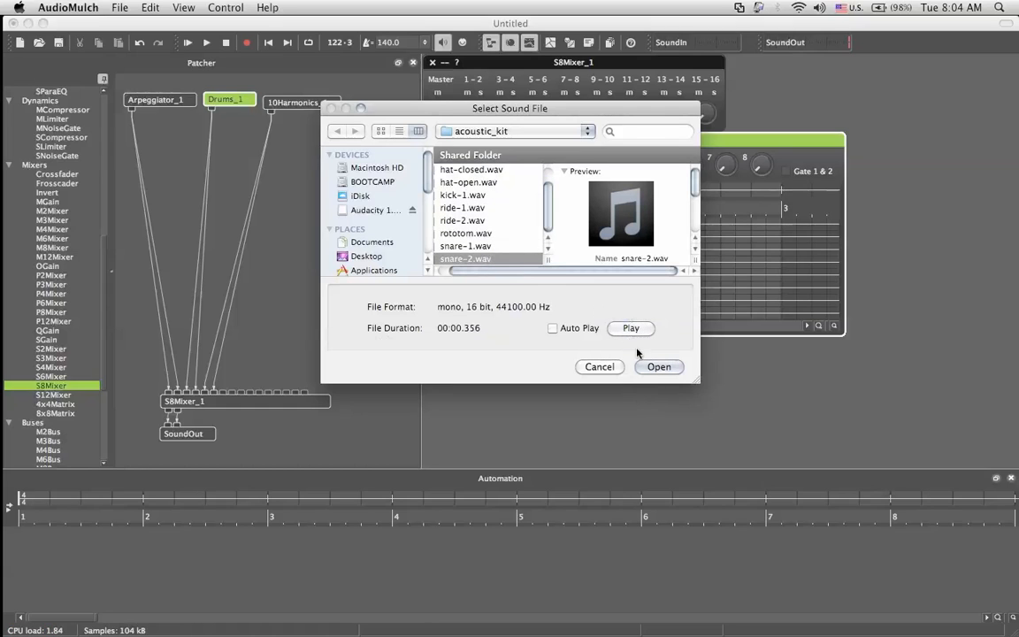
{"action": "left_click", "coordinate": [658, 366]}
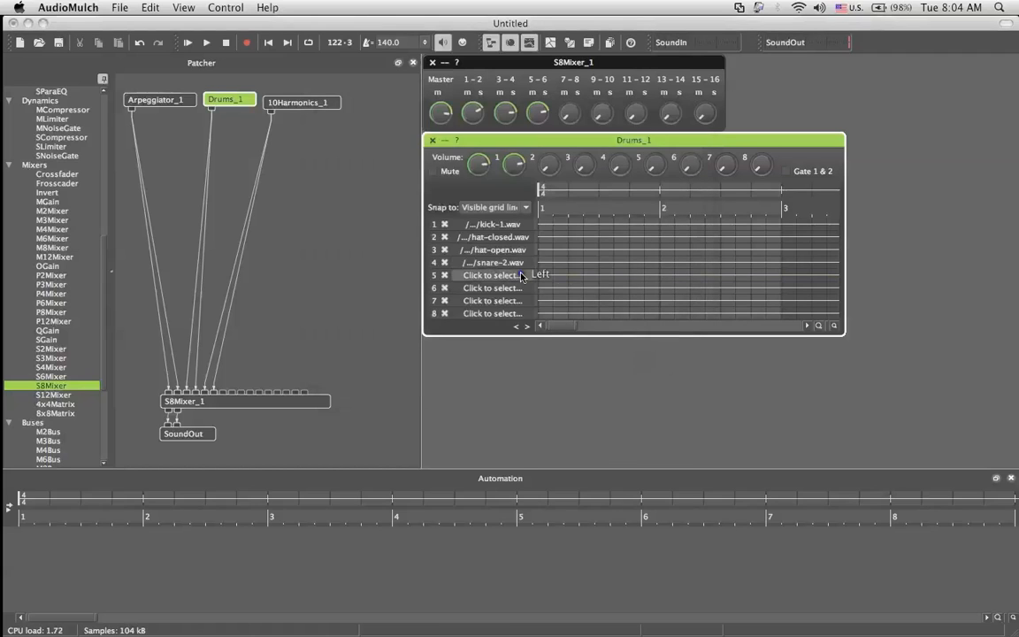
Step: Load snare-1.wav from acoustic_kit into drum channel 5
{"action": "left_click", "coordinate": [464, 243]}
{"action": "scroll", "coordinate": [495, 252], "scroll_direction": "down", "scroll_amount": 1}
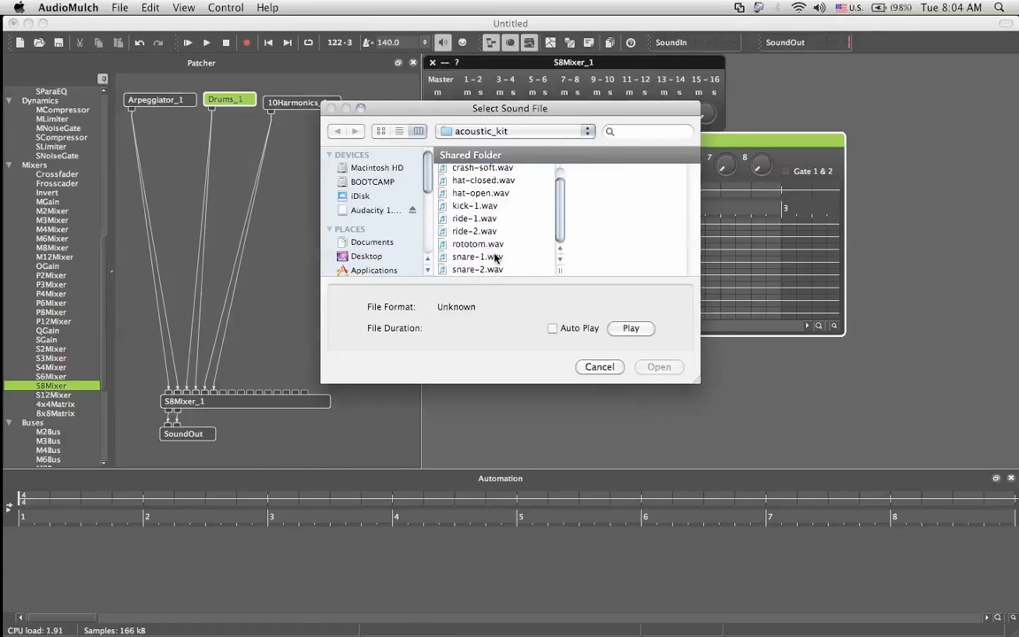
{"action": "left_click", "coordinate": [495, 257]}
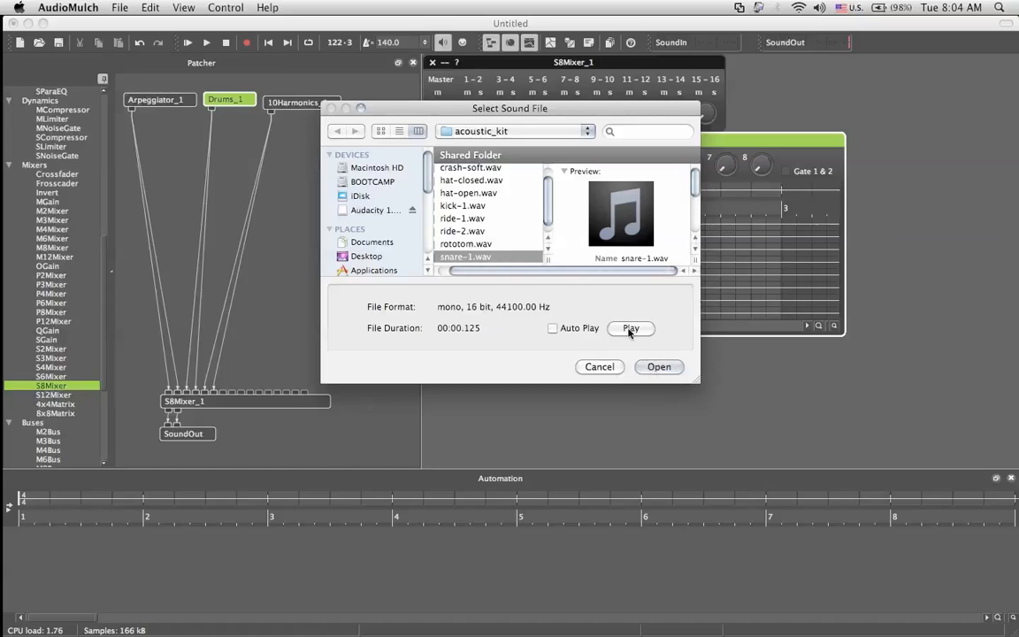
{"action": "left_click", "coordinate": [658, 367]}
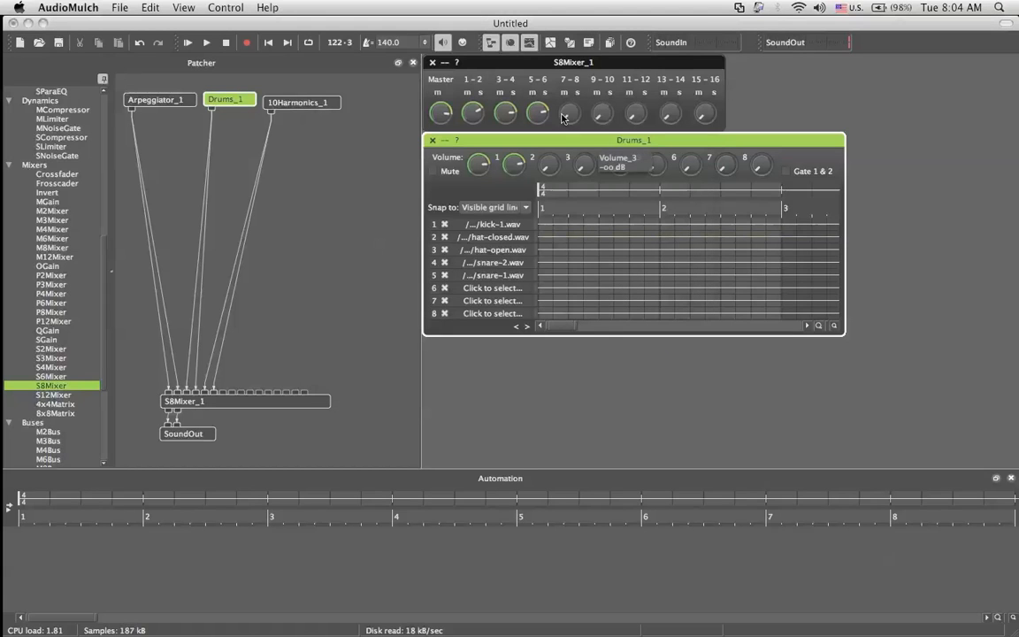
Step: Start playback and place kick hits on beats 1 and 3 of bars 1 and 2 in drum channel 1
{"action": "left_click", "coordinate": [207, 42]}
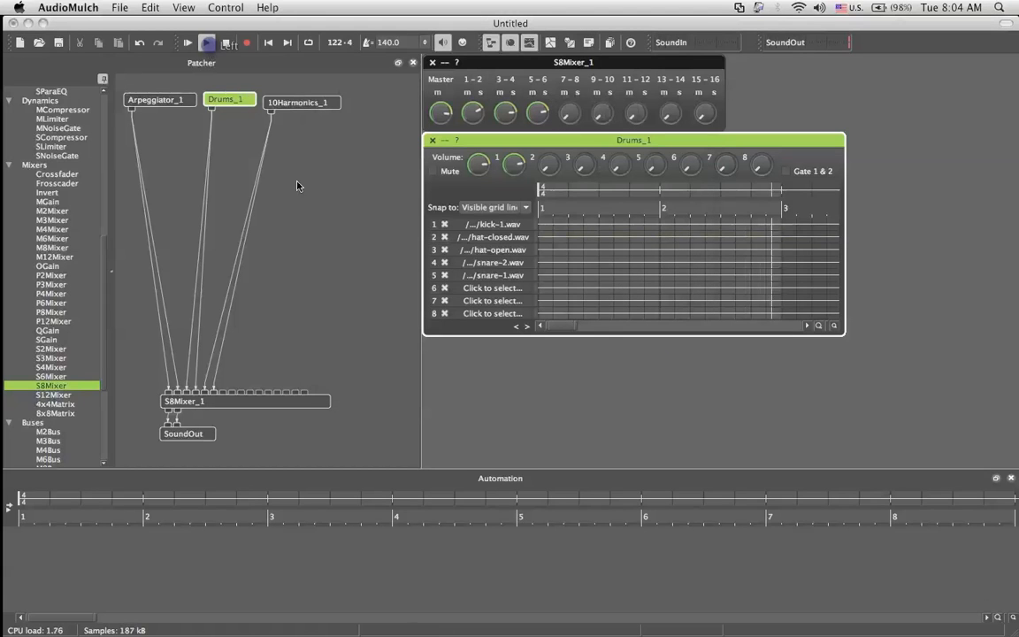
{"action": "left_click", "coordinate": [543, 225]}
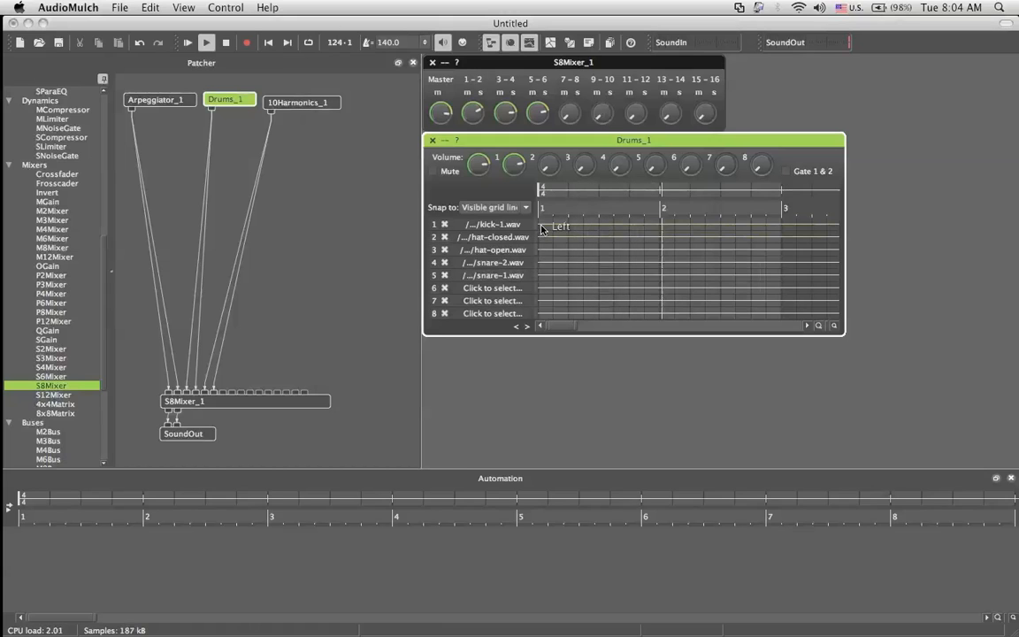
{"action": "left_click", "coordinate": [601, 225]}
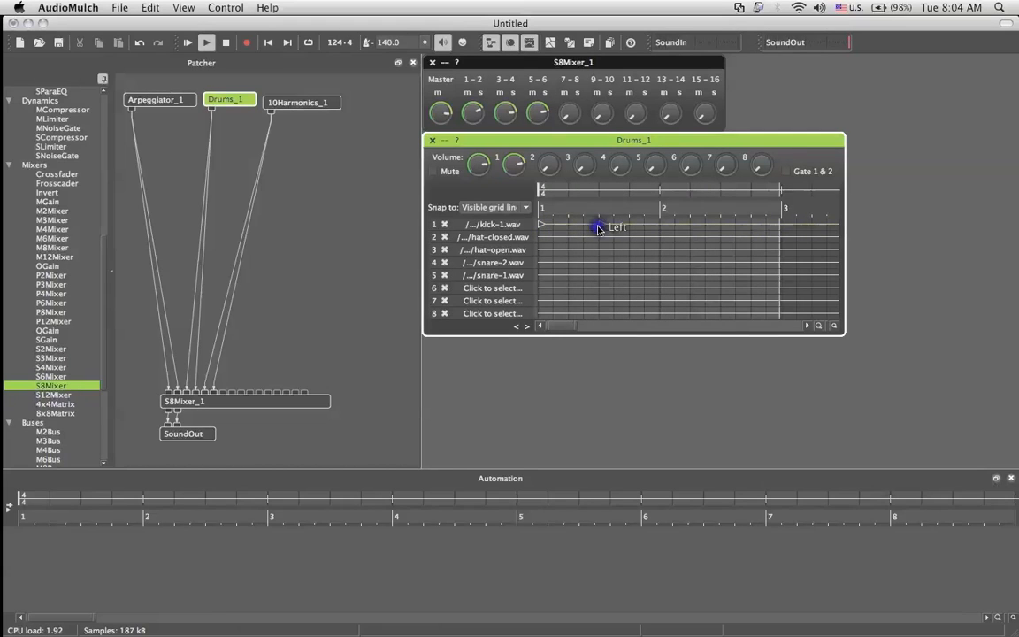
{"action": "left_click", "coordinate": [663, 224]}
{"action": "left_click", "coordinate": [727, 224]}
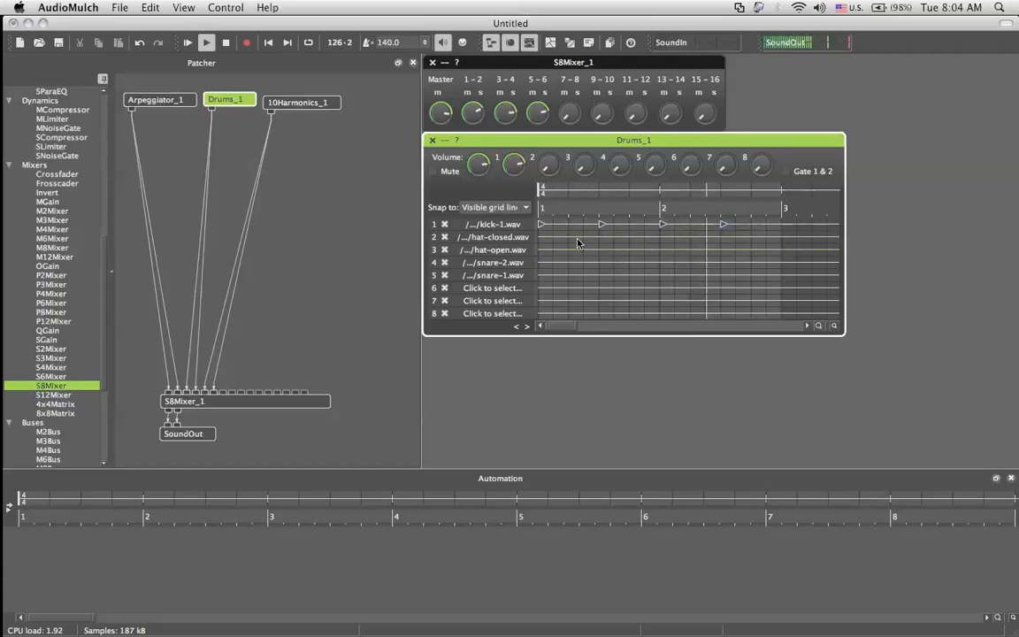
Step: Place closed-hat hits on beats 2 and 4 of bars 1 and 2, and raise the volume of drum channel 2
{"action": "left_click", "coordinate": [570, 239]}
{"action": "left_click", "coordinate": [632, 238]}
{"action": "left_click", "coordinate": [692, 238]}
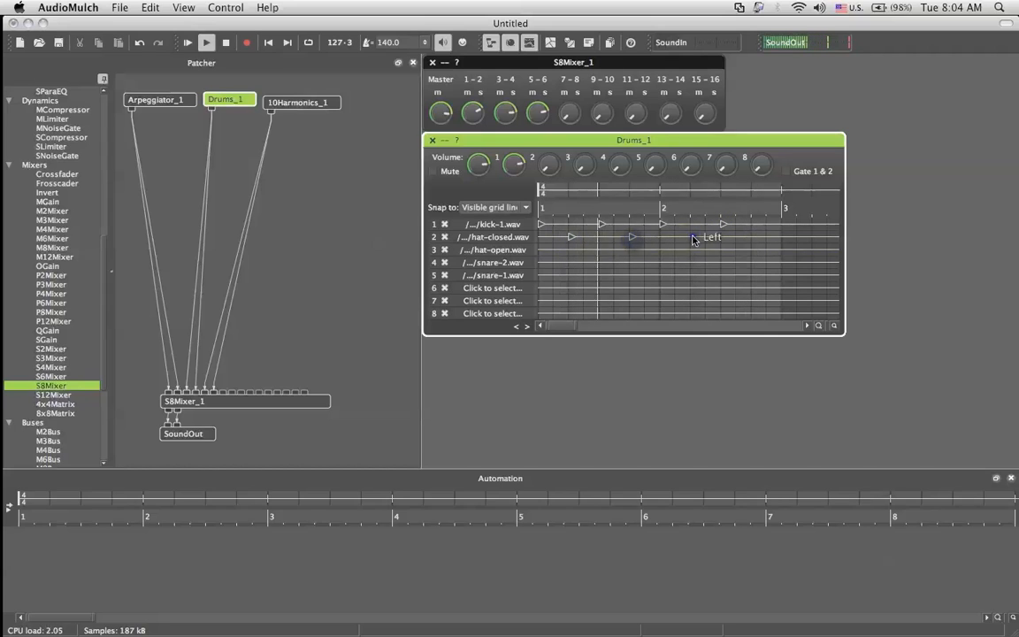
{"action": "left_click", "coordinate": [744, 238]}
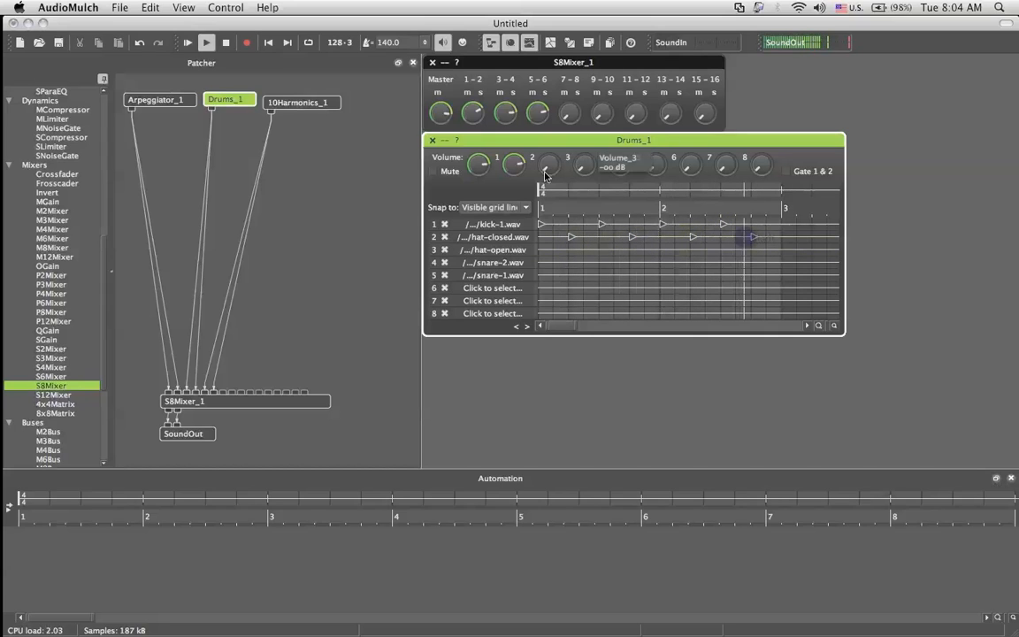
{"action": "left_click_drag", "start_coordinate": [545, 169], "coordinate": [544, 134]}
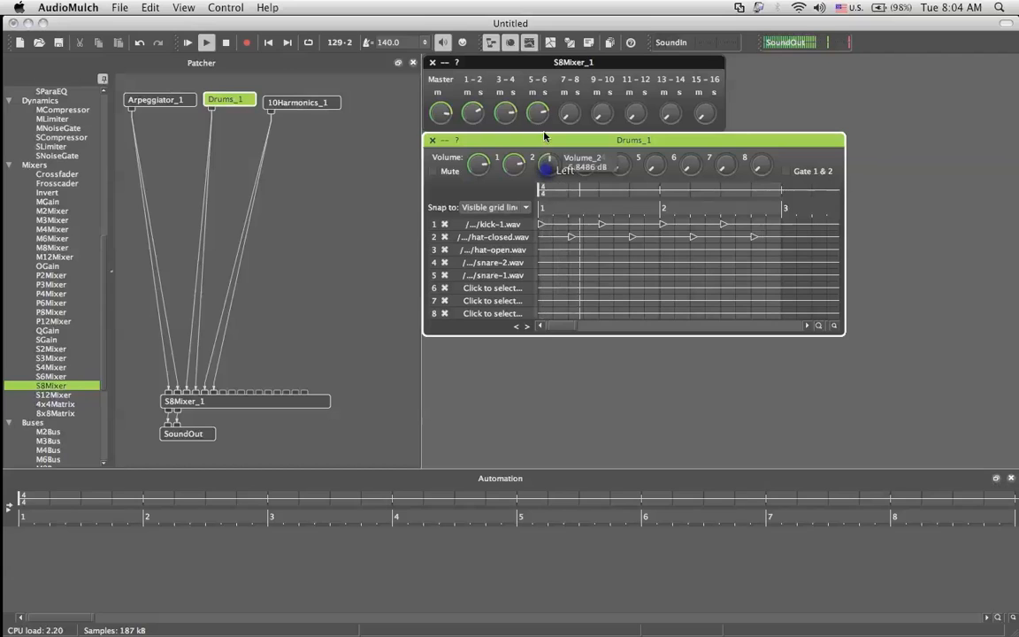
Step: Replace the closed-hat hit on beat 4 of bar 2 with an open-hat hit, and raise the volume of drum channel 3
{"action": "left_click", "coordinate": [753, 237]}
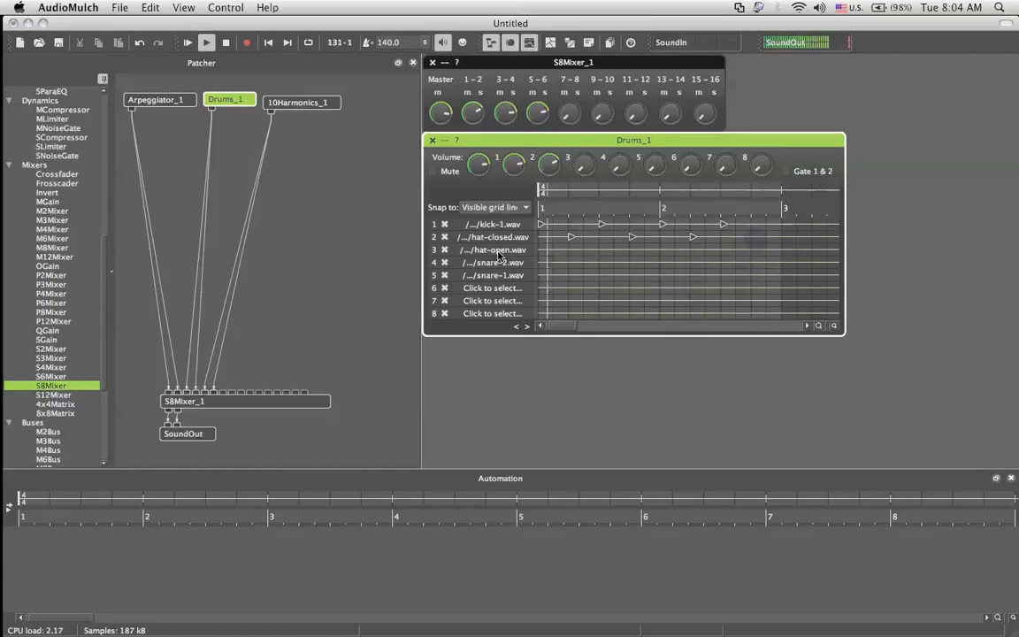
{"action": "left_click", "coordinate": [747, 248]}
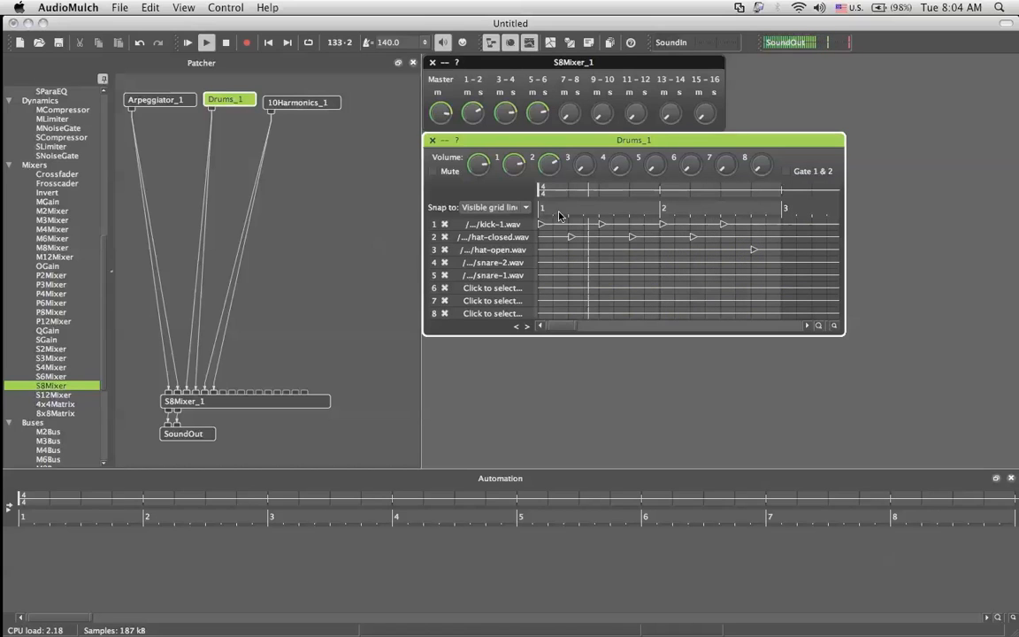
{"action": "left_click_drag", "start_coordinate": [586, 164], "coordinate": [588, 81]}
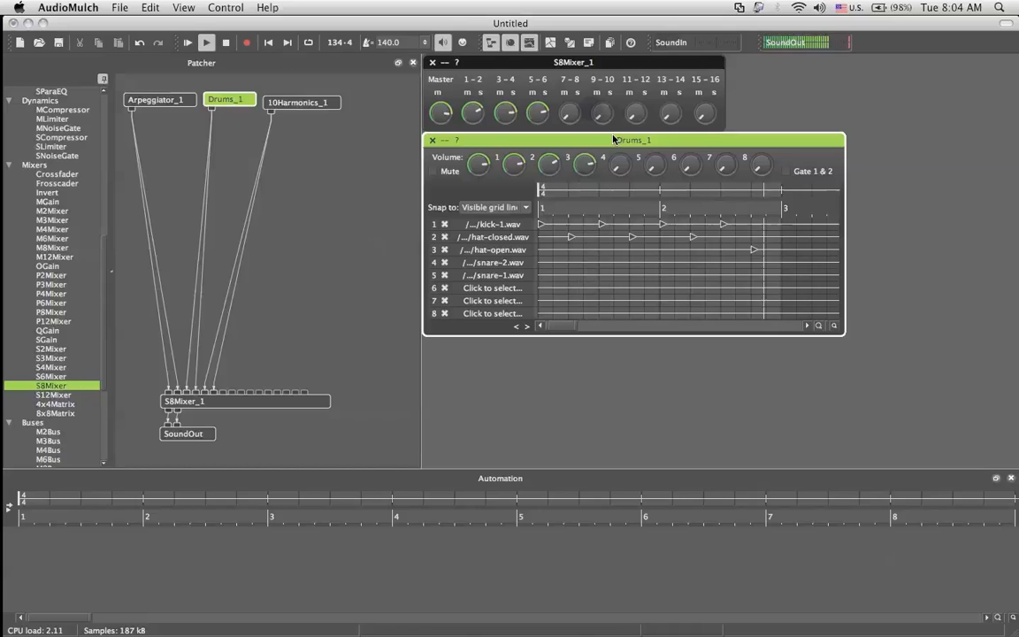
Step: Place snare-2 hits on all four offbeats of bar 1 and the first two of bar 2 in drum channel 4, and raise that channel's volume
{"action": "left_click", "coordinate": [555, 264]}
{"action": "left_click", "coordinate": [588, 263]}
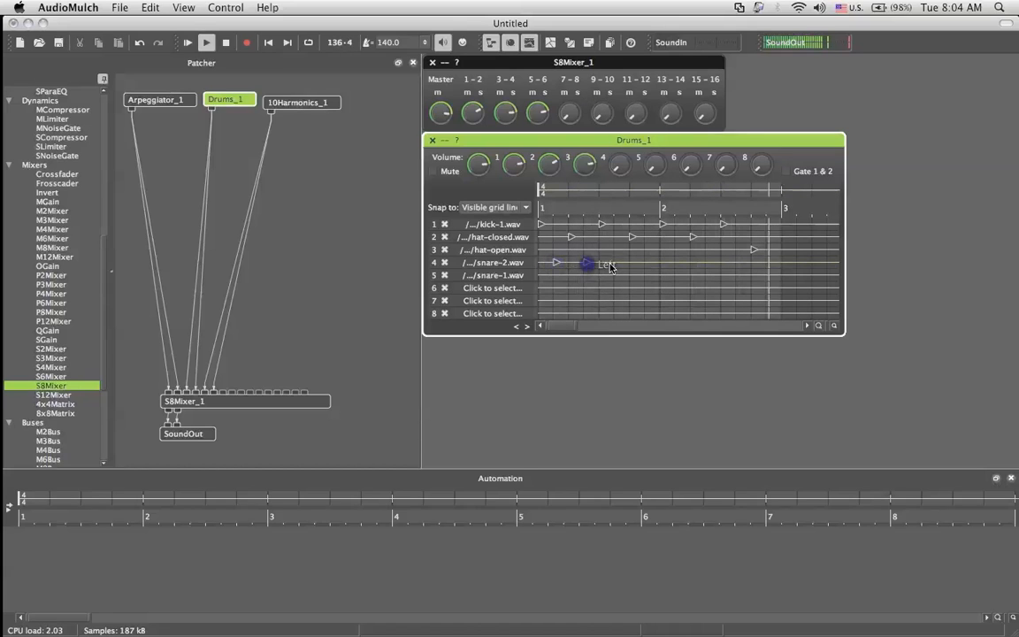
{"action": "left_click", "coordinate": [617, 263]}
{"action": "left_click", "coordinate": [645, 264]}
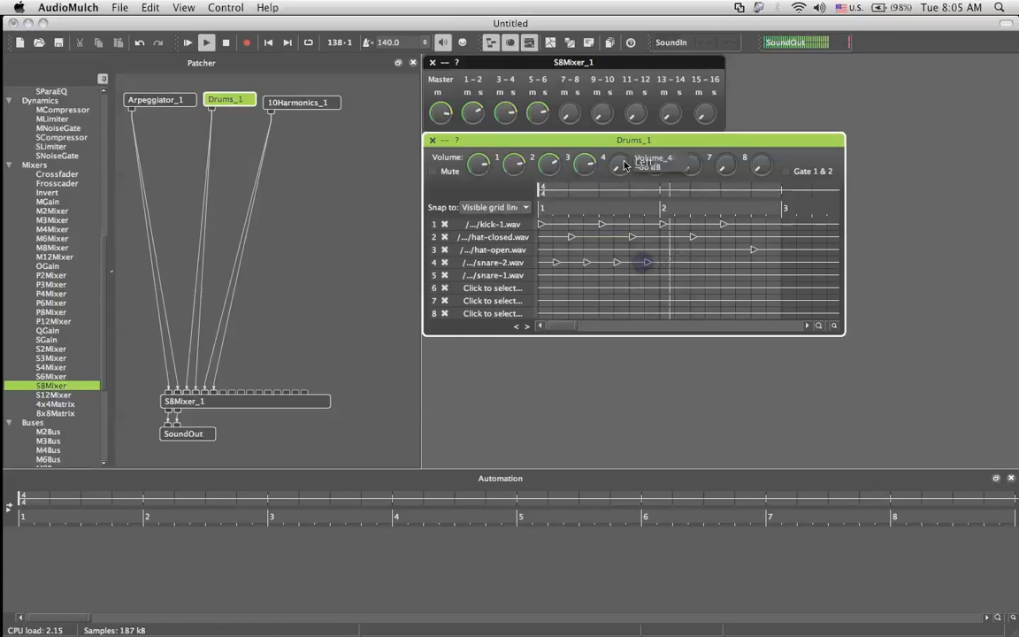
{"action": "left_click_drag", "start_coordinate": [622, 164], "coordinate": [611, 108]}
{"action": "left_click", "coordinate": [677, 263]}
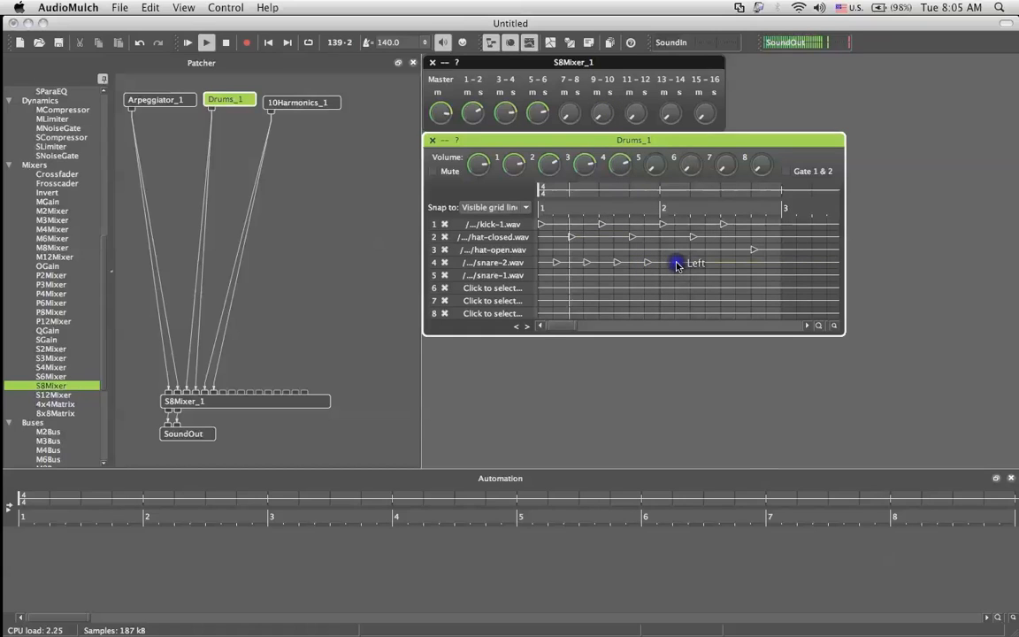
{"action": "left_click", "coordinate": [706, 262]}
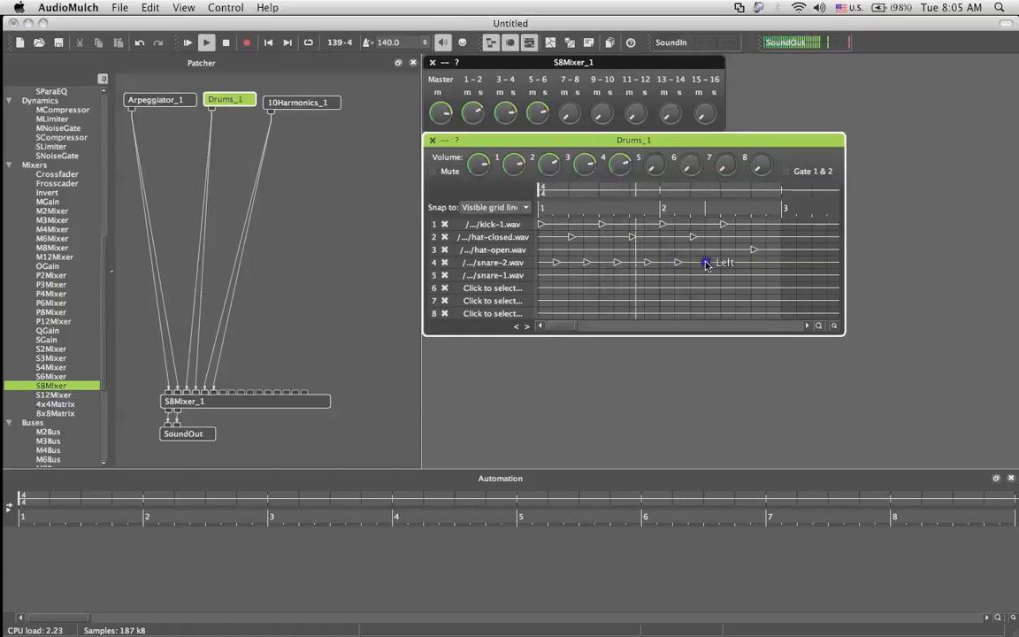
Step: In drum channel 4, delete the snare-2 hits after beats 2 and 4 of bar 1 and add one on beat 1 of bar 2
{"action": "left_click", "coordinate": [590, 264]}
{"action": "left_click", "coordinate": [655, 263]}
{"action": "left_click", "coordinate": [651, 264]}
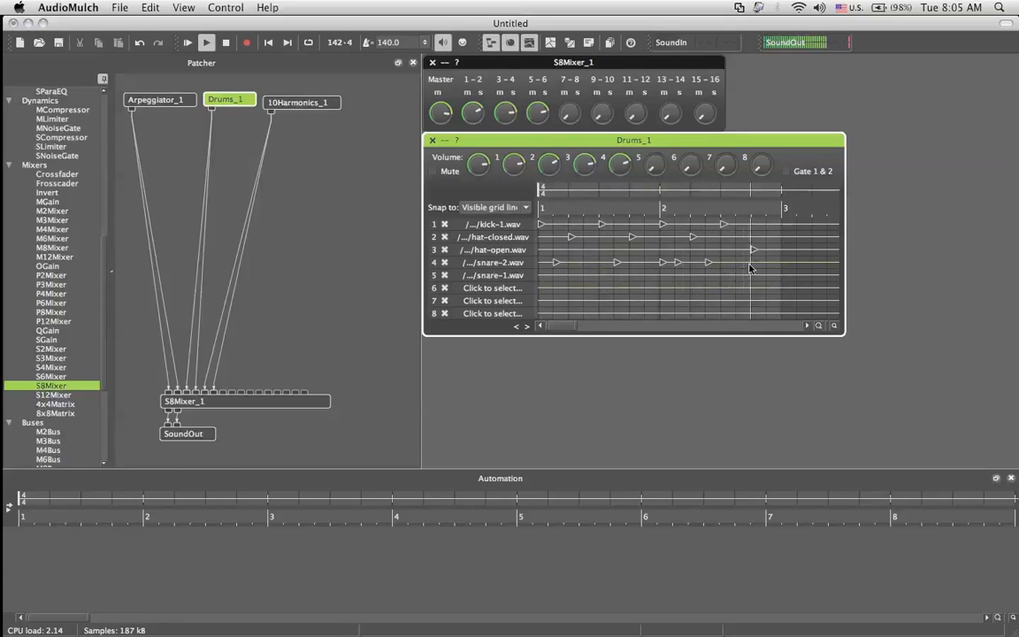
Step: Place snare-1 hits after beats 2 and 4 of bar 1 and on beat 3 of bar 2, raising drum channel 5's volume to about -1.83 dB
{"action": "left_click", "coordinate": [587, 276]}
{"action": "left_click", "coordinate": [652, 276]}
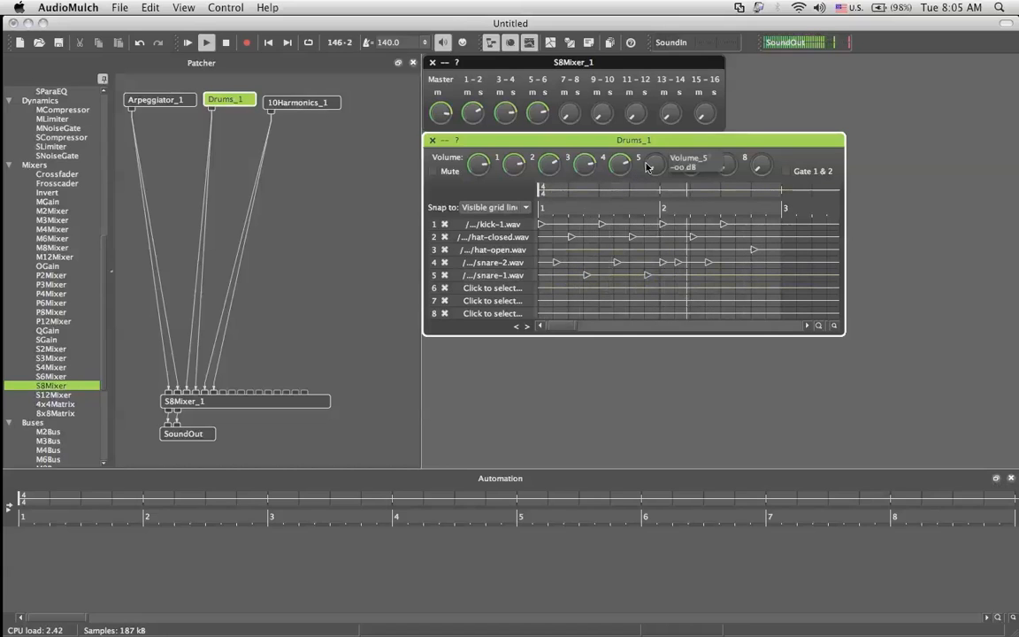
{"action": "left_click_drag", "start_coordinate": [655, 164], "coordinate": [652, 106]}
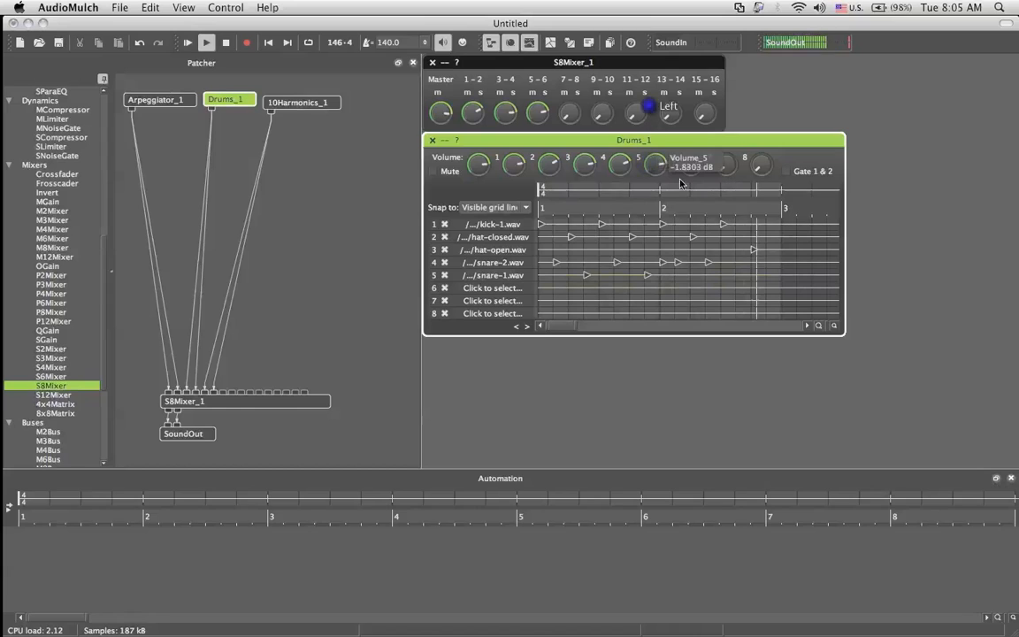
{"action": "left_click", "coordinate": [723, 275]}
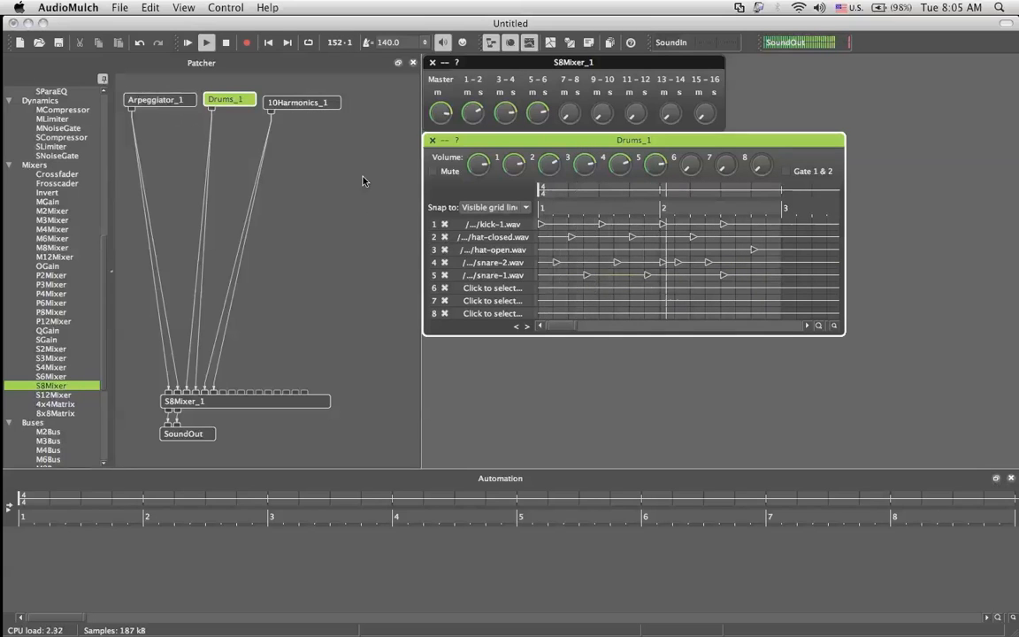
Step: Open the Arpeggiator_1 controls, move them below the mixer controls, and raise the arpeggiator's volume to an audible level
{"action": "double_click", "coordinate": [138, 99]}
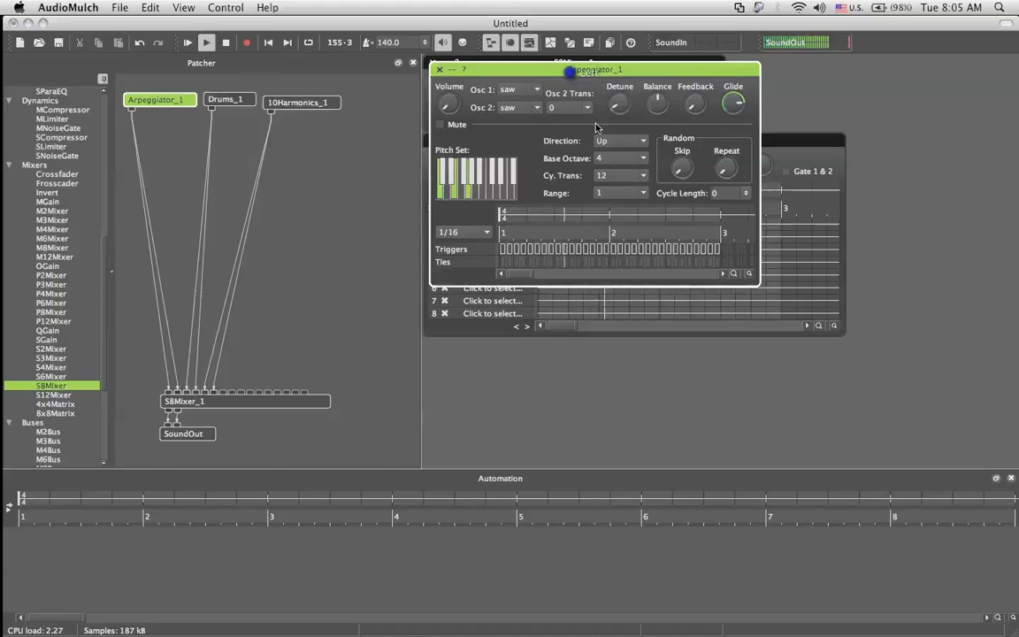
{"action": "left_click_drag", "start_coordinate": [530, 69], "coordinate": [643, 212]}
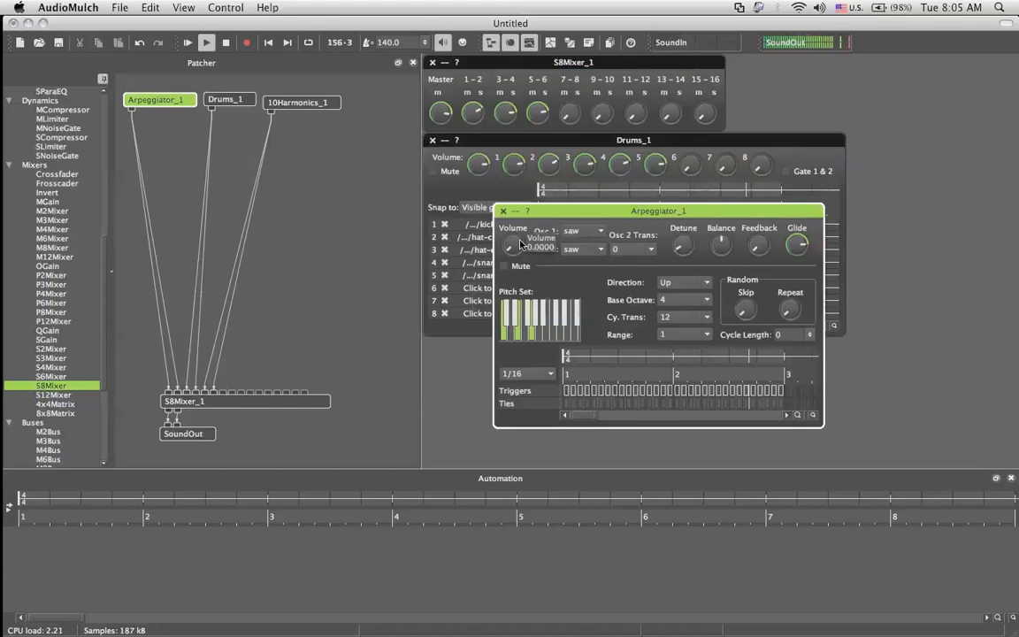
{"action": "left_click_drag", "start_coordinate": [510, 247], "coordinate": [518, 232]}
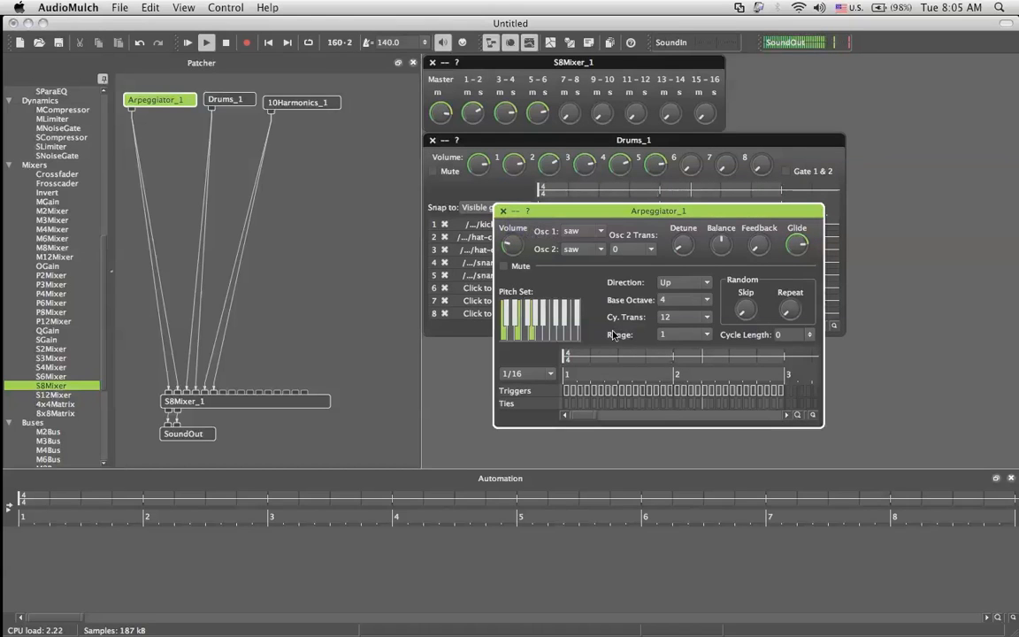
Step: Set the arpeggiator's trigger grid to 1/8 and its range to 2
{"action": "left_click", "coordinate": [528, 373]}
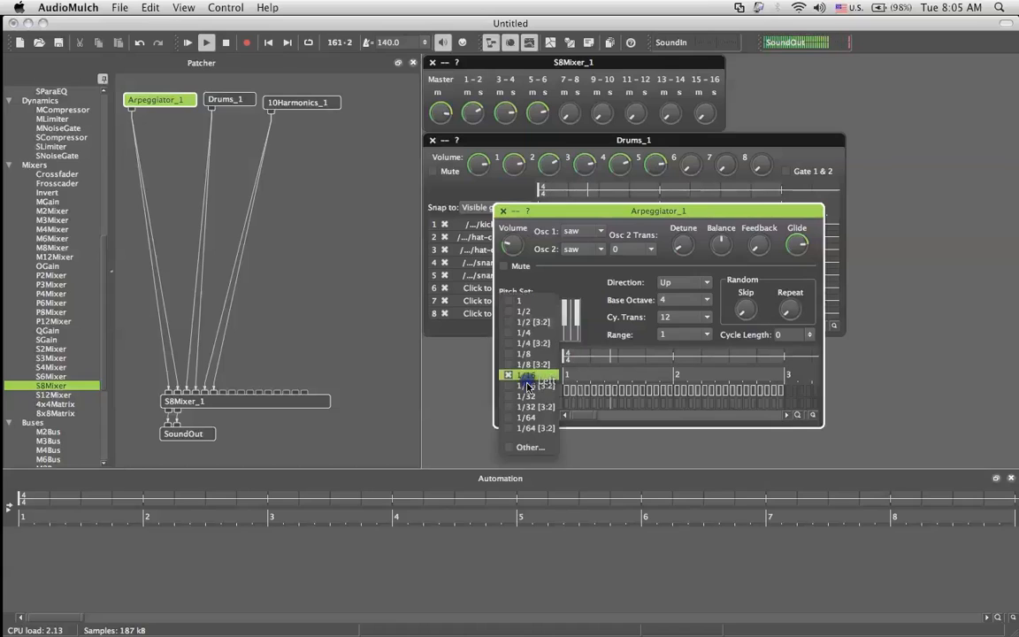
{"action": "left_click", "coordinate": [530, 354]}
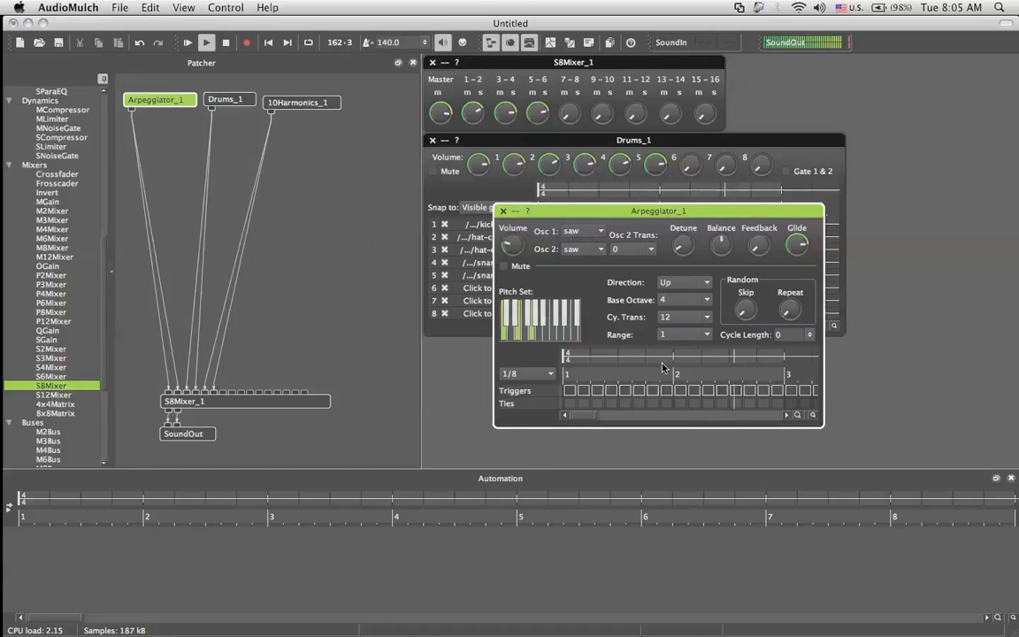
{"action": "left_click", "coordinate": [702, 336]}
{"action": "left_click", "coordinate": [681, 347]}
Step: Set the arpeggiator's Osc 2 to a square wave transposed +5, and lower the arpeggiator's volume slightly
{"action": "left_click", "coordinate": [567, 251]}
{"action": "left_click", "coordinate": [571, 263]}
{"action": "left_click", "coordinate": [630, 249]}
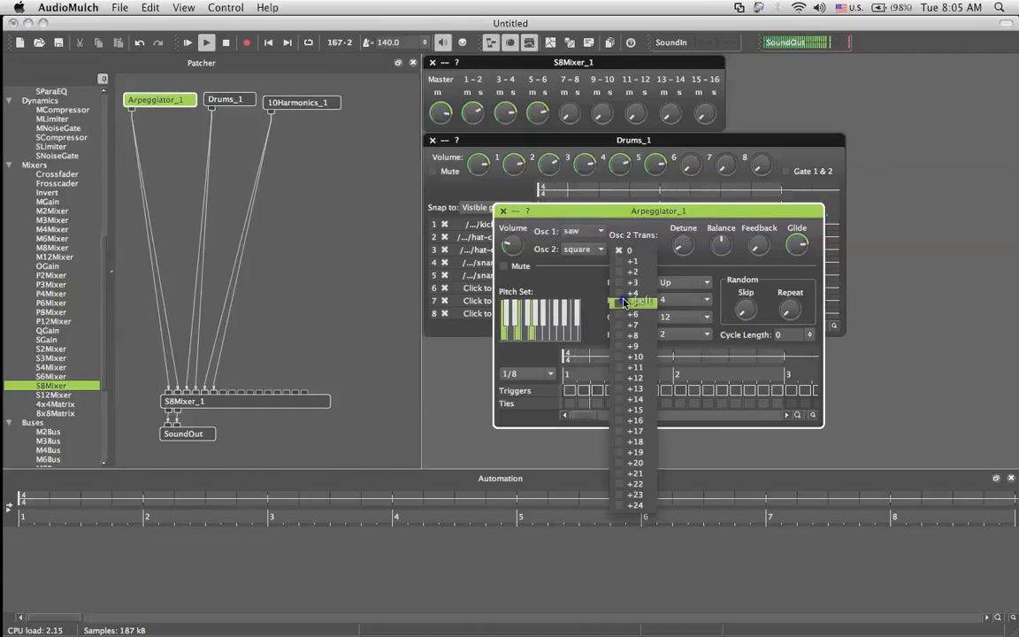
{"action": "left_click", "coordinate": [625, 302]}
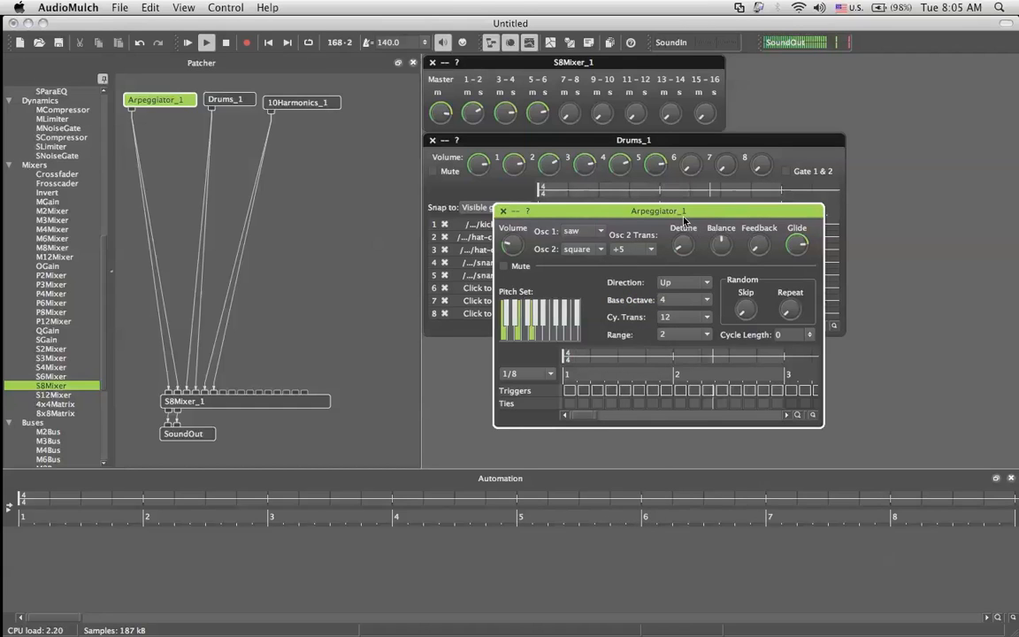
{"action": "left_click_drag", "start_coordinate": [519, 240], "coordinate": [517, 251]}
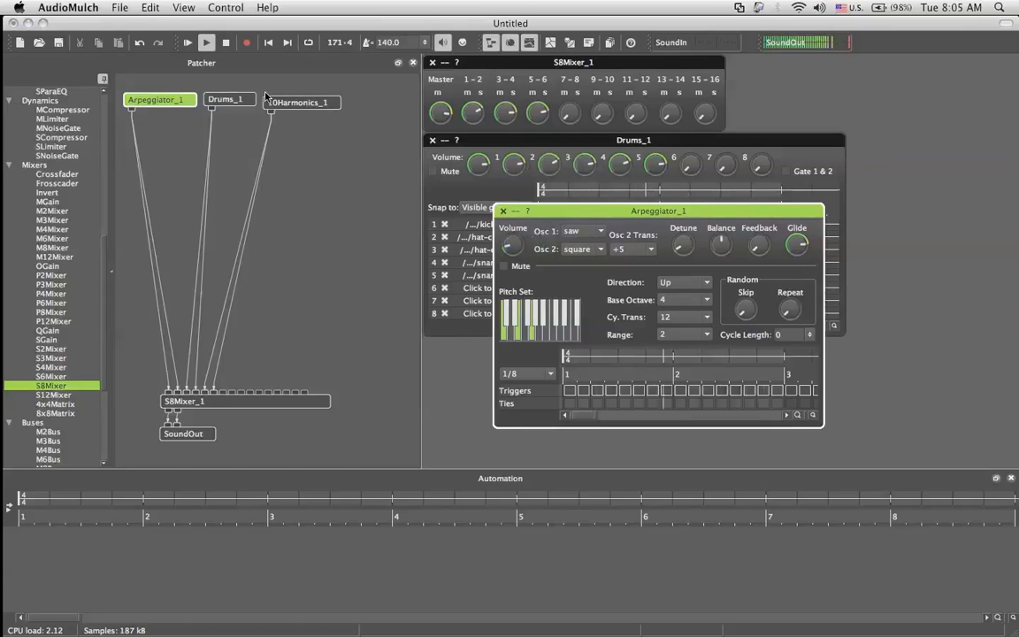
Step: Open the 10Harmonics_1 controls and set the frequency to 440 Hz
{"action": "double_click", "coordinate": [306, 103]}
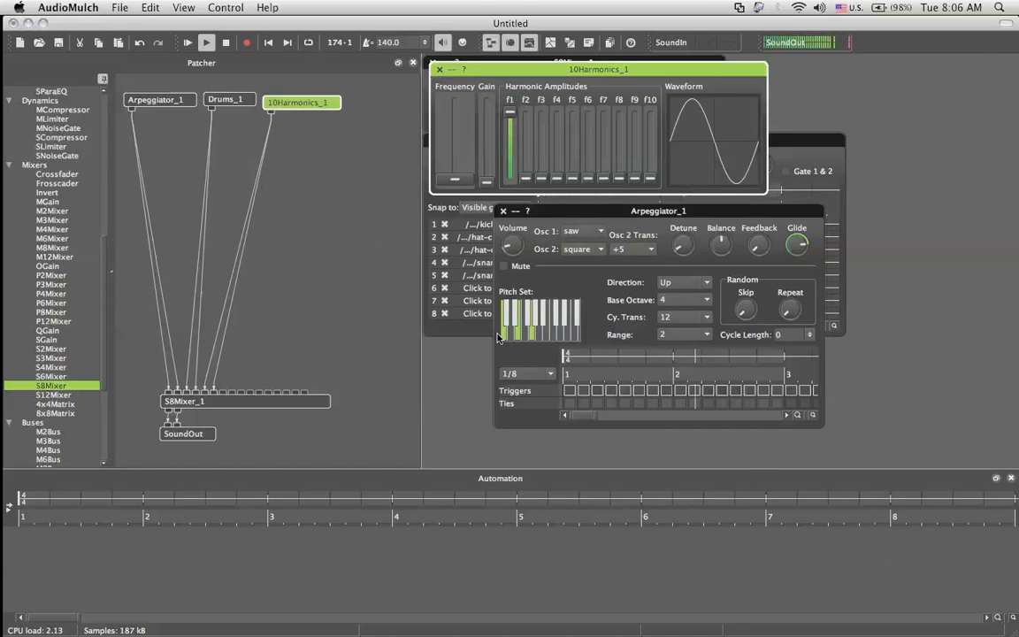
{"action": "right_click", "coordinate": [464, 188]}
{"action": "left_click", "coordinate": [482, 192]}
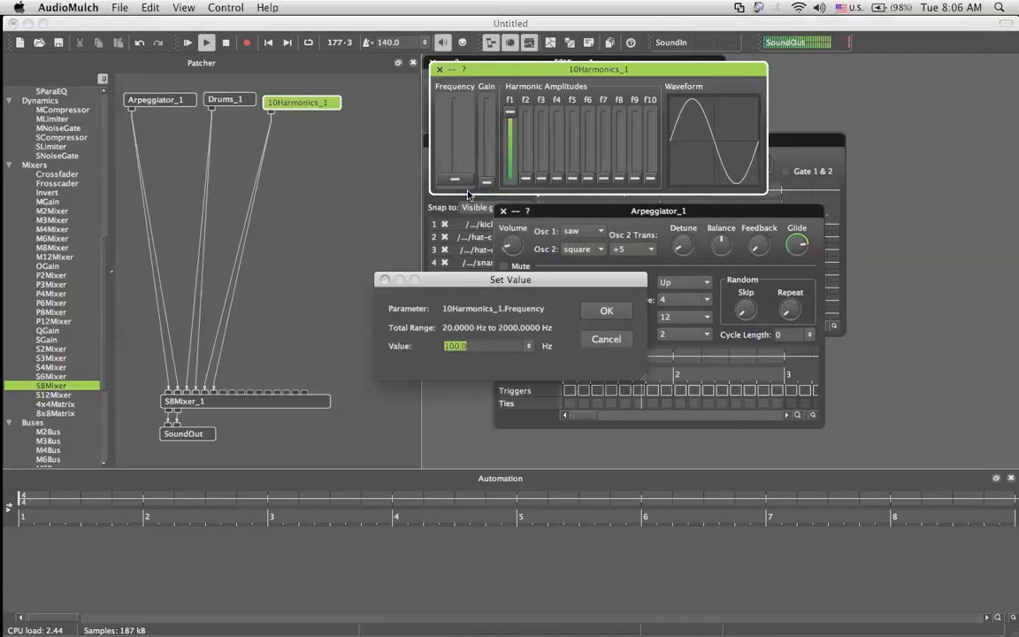
{"action": "type", "text": "440"}
{"action": "key", "text": "Return"}
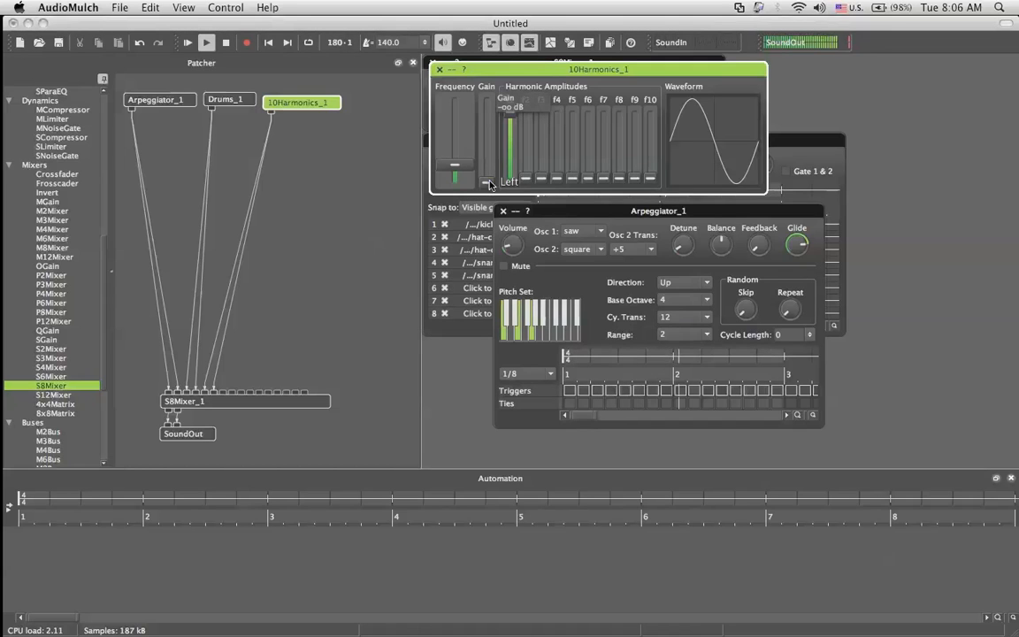
Step: Raise the 10Harmonics_1 gain to about -7.36 dB and add small amounts of harmonics f2, f4, f6 and f9
{"action": "left_click_drag", "start_coordinate": [489, 183], "coordinate": [487, 149]}
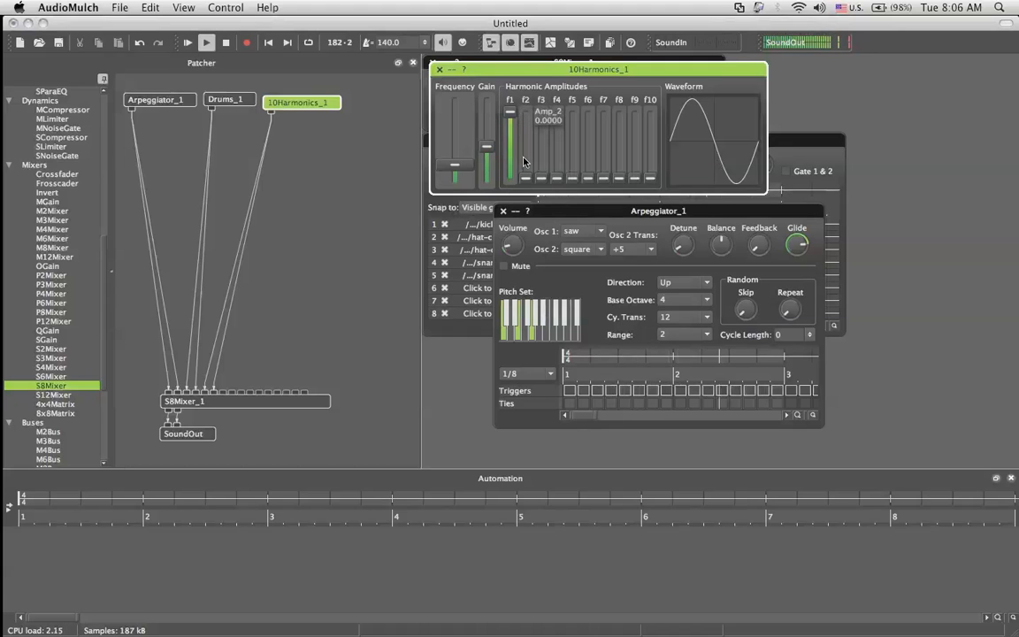
{"action": "left_click_drag", "start_coordinate": [525, 180], "coordinate": [629, 169]}
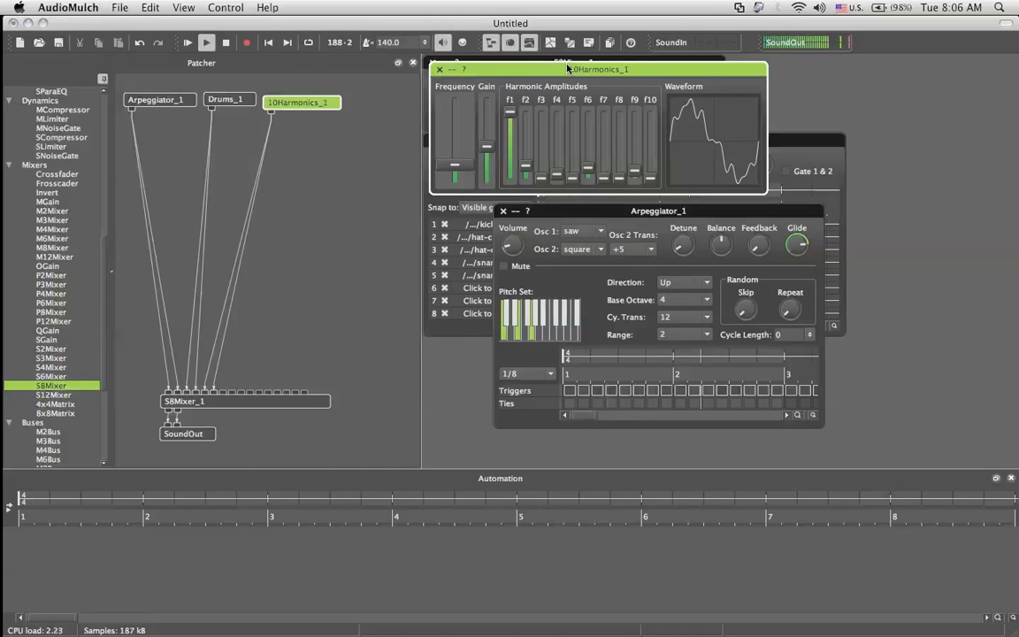
Step: Bring the Arpeggiator_1 controls to the front and add the upper-octave C to its pitch set
{"action": "left_click", "coordinate": [796, 143]}
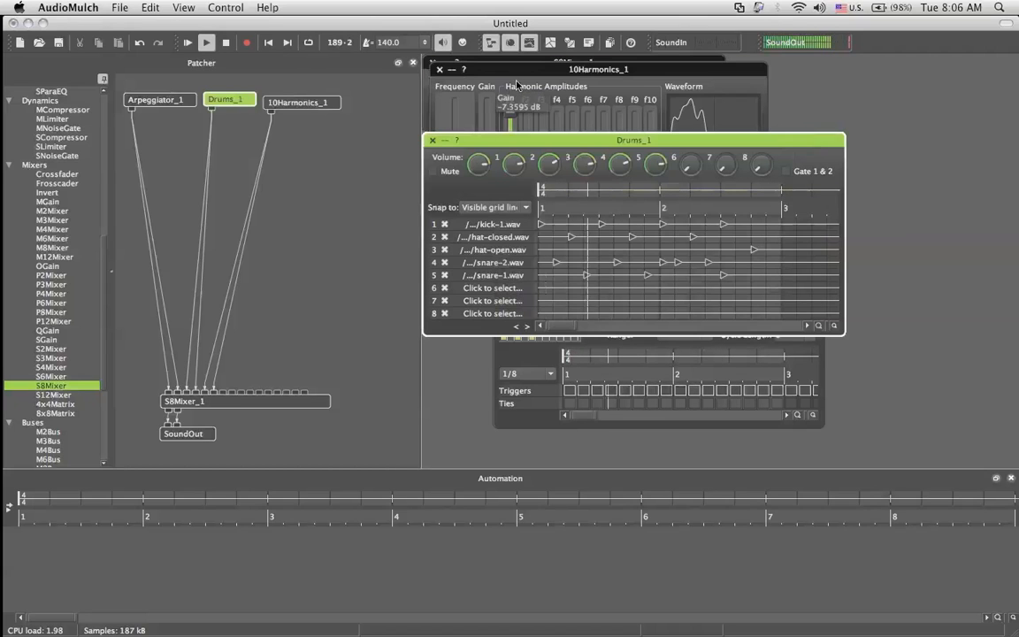
{"action": "left_click", "coordinate": [541, 357]}
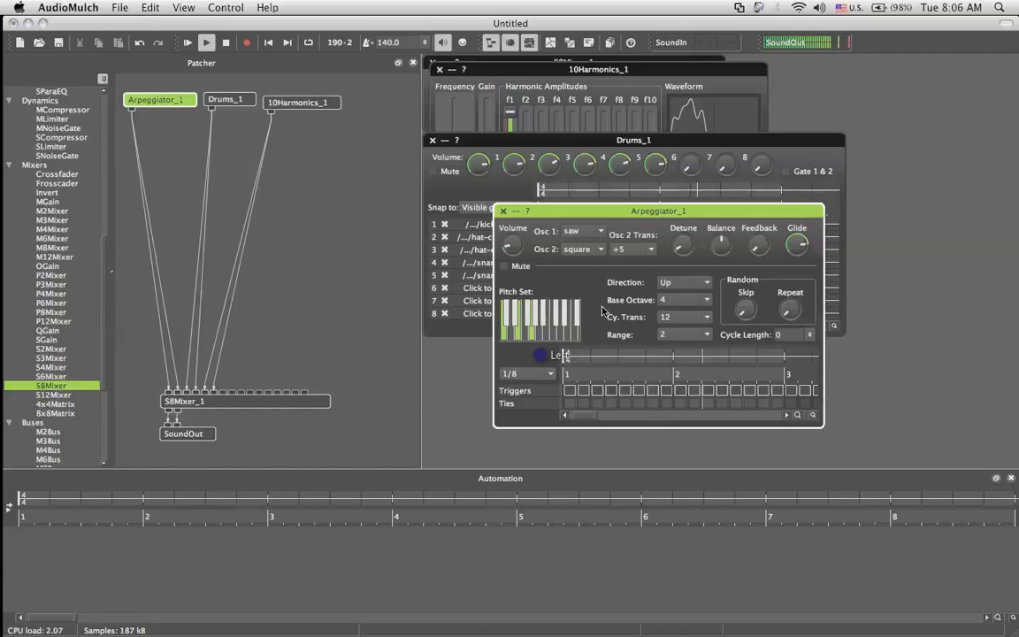
{"action": "left_click", "coordinate": [553, 335]}
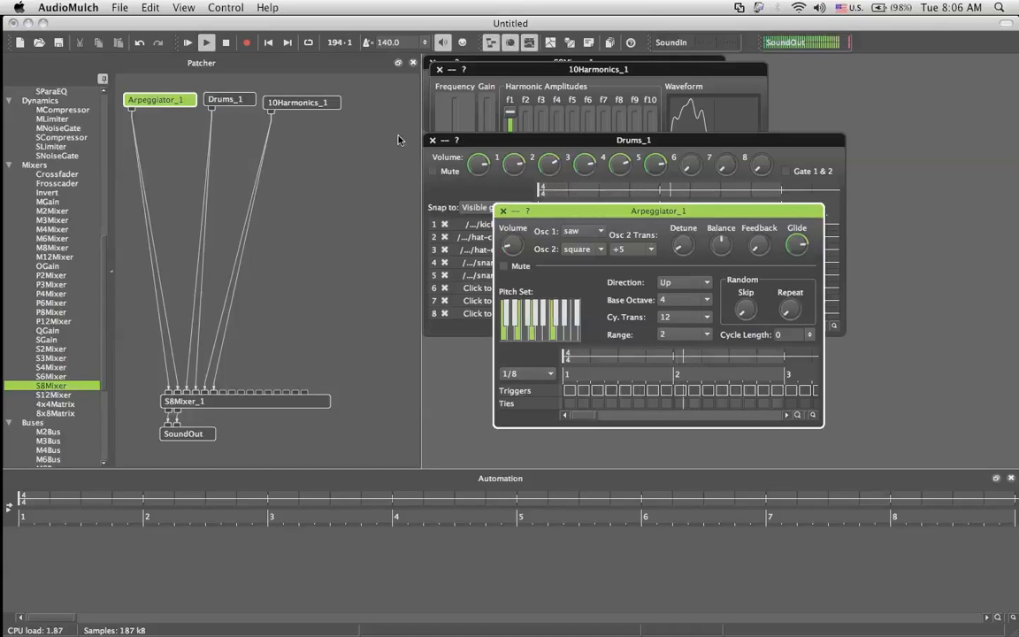
Step: Insert an SDelay effect on the connection from Arpeggiator_1 to the second input of S8Mixer_1
{"action": "left_click", "coordinate": [135, 140]}
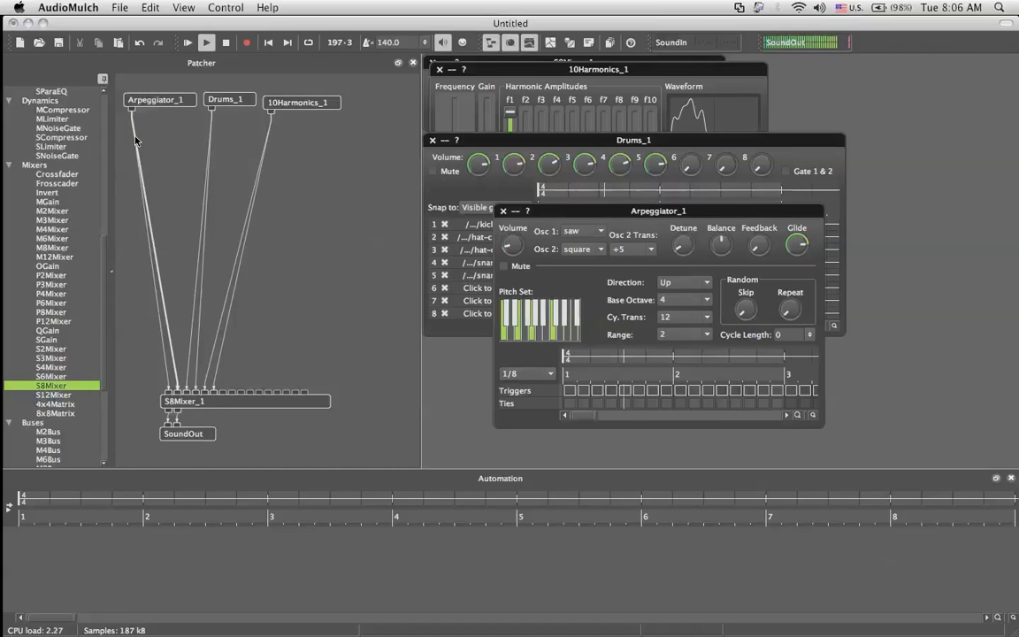
{"action": "right_click", "coordinate": [135, 139]}
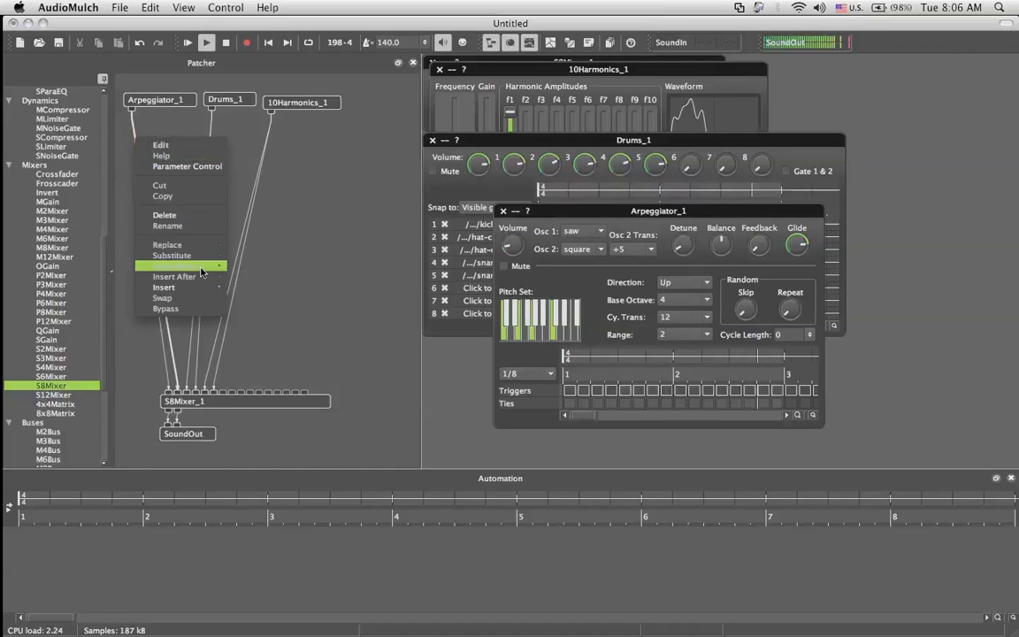
{"action": "mouse_move", "coordinate": [203, 294]}
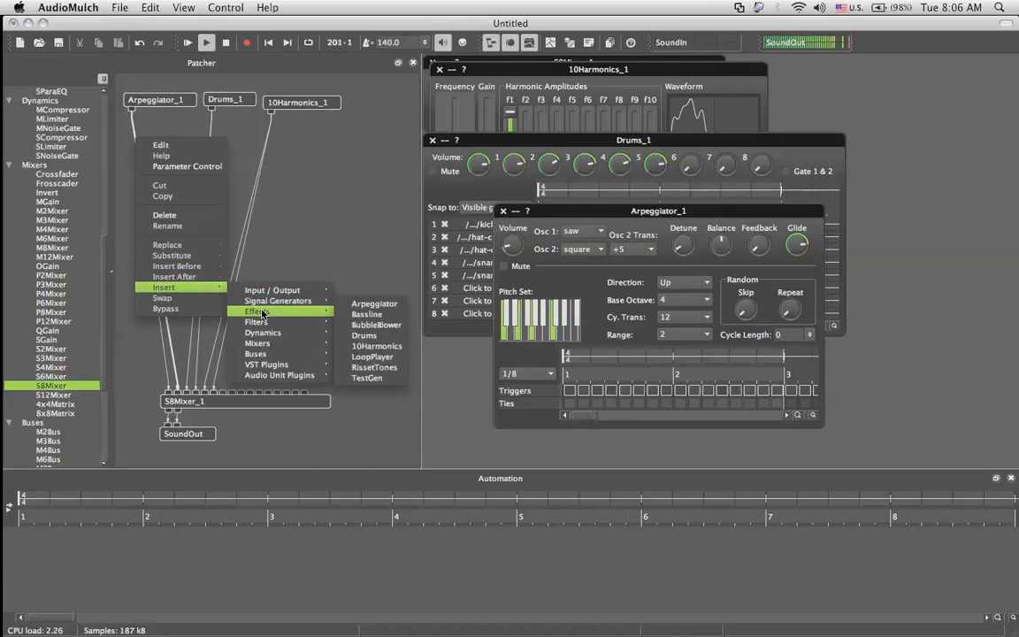
{"action": "mouse_move", "coordinate": [263, 313]}
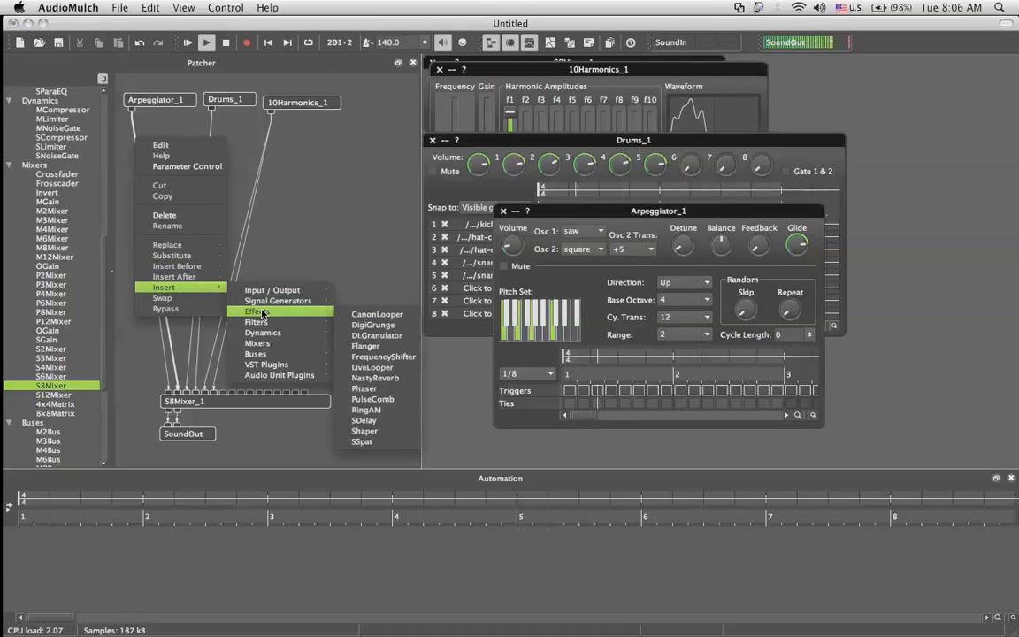
{"action": "left_click", "coordinate": [371, 419]}
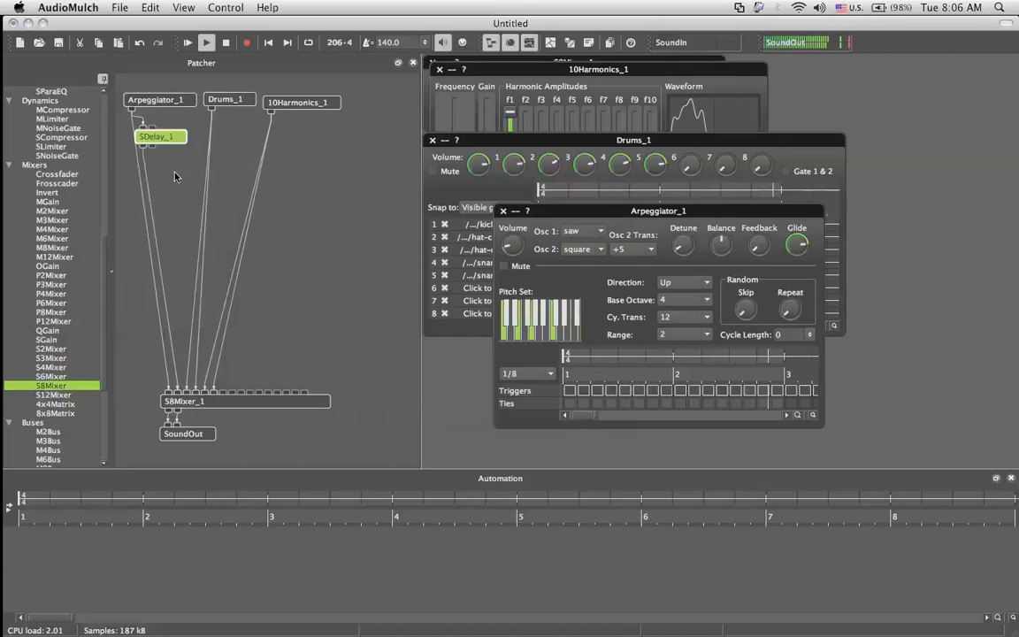
Step: Move SDelay_1 clear of the arpeggiator's direct mixer connection, open its controls and raise its feedback slightly
{"action": "left_click", "coordinate": [163, 140]}
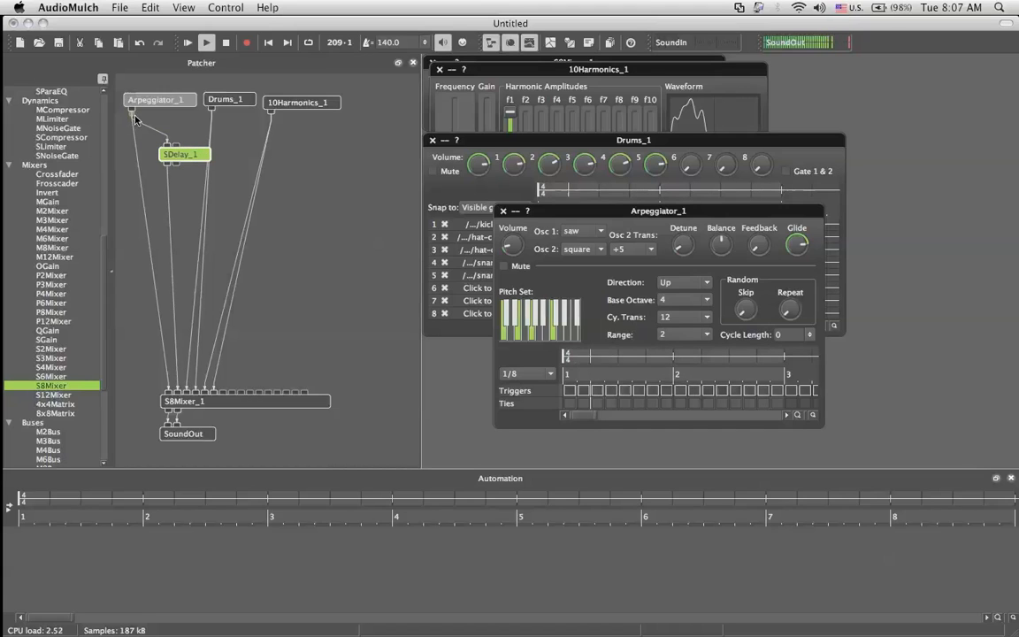
{"action": "left_click", "coordinate": [191, 160]}
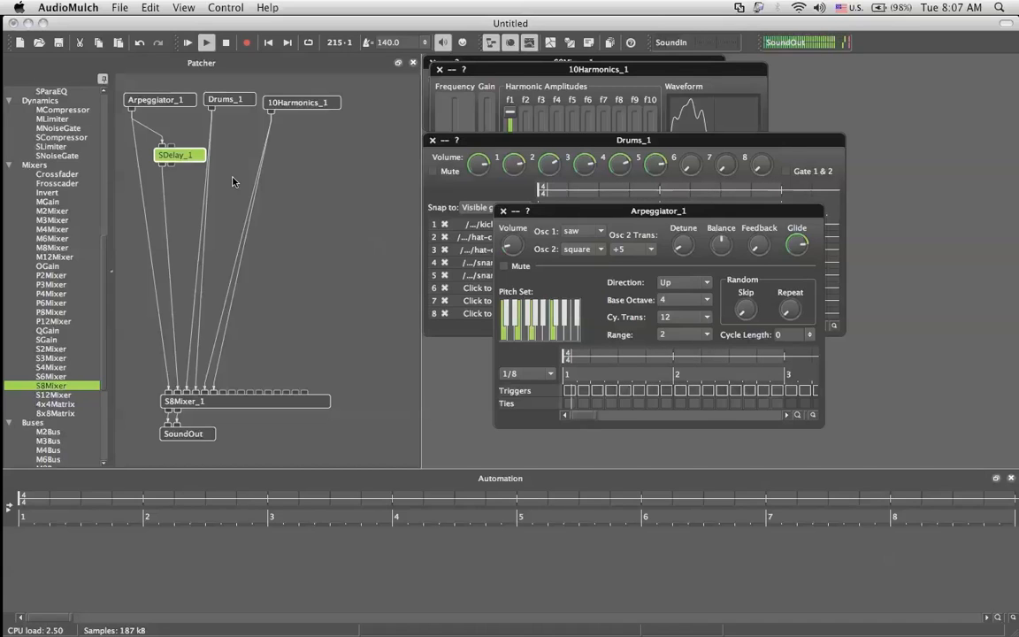
{"action": "double_click", "coordinate": [190, 156]}
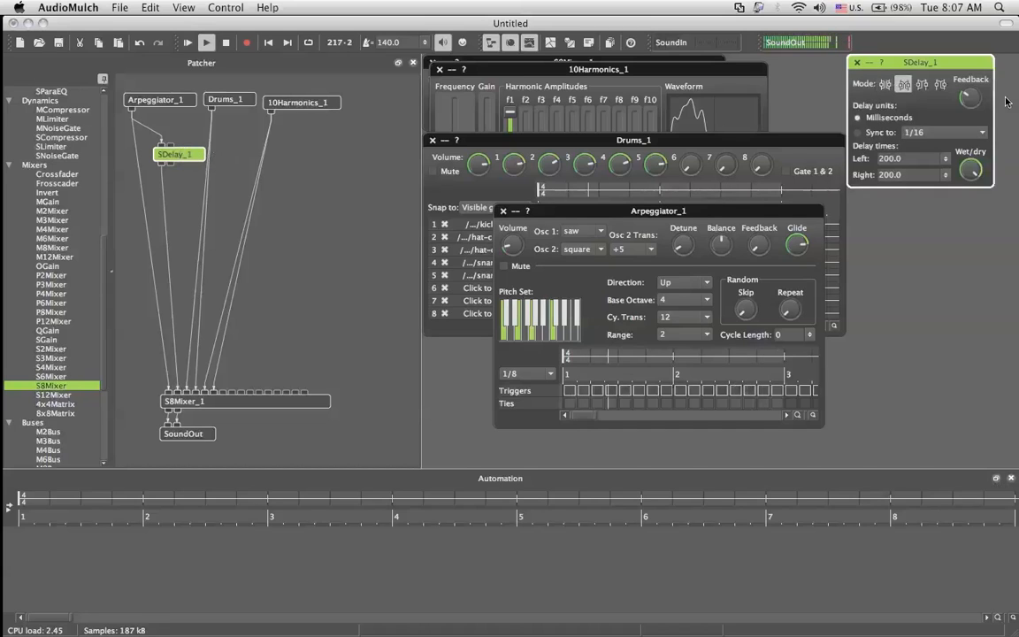
{"action": "left_click_drag", "start_coordinate": [976, 100], "coordinate": [976, 92]}
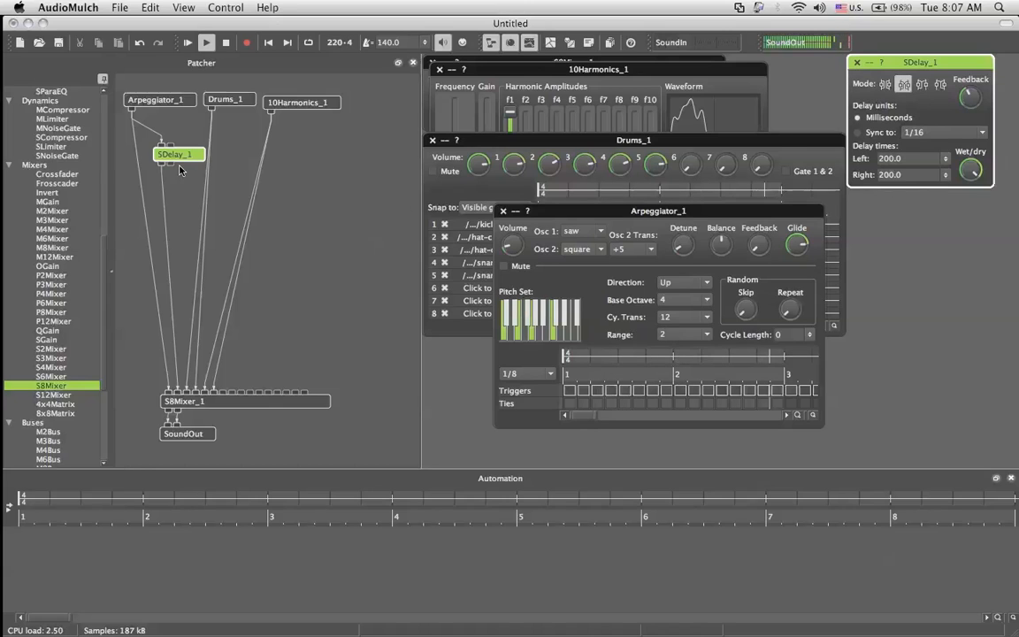
Step: Connect a SDelay_1 output to the seventh input of S8Mixer_1 and raise the mixer's 7-8 gain to about -7.13 dB
{"action": "left_click_drag", "start_coordinate": [164, 163], "coordinate": [221, 391]}
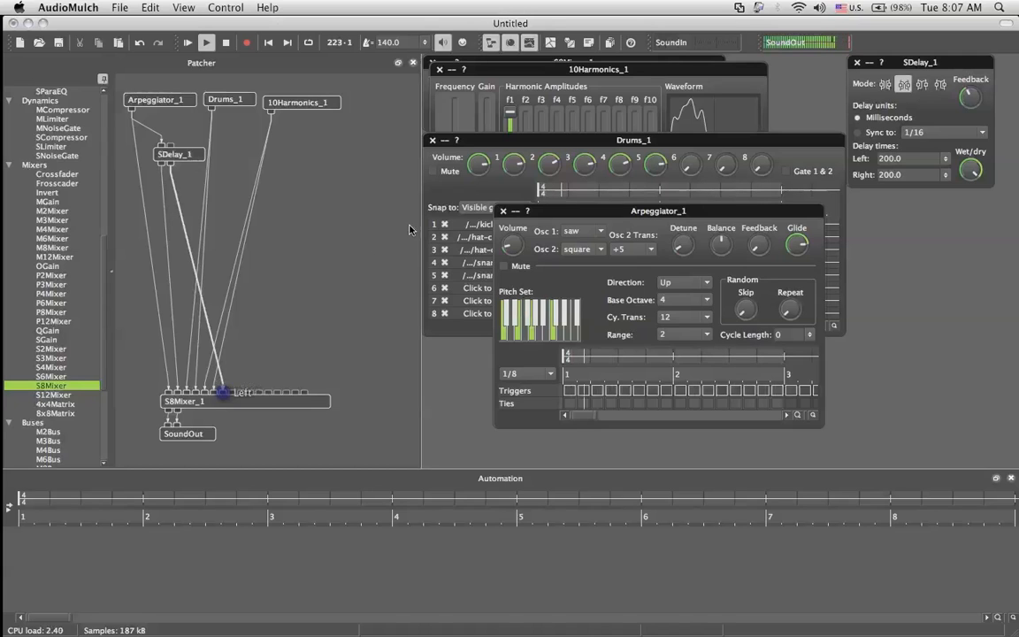
{"action": "double_click", "coordinate": [295, 404]}
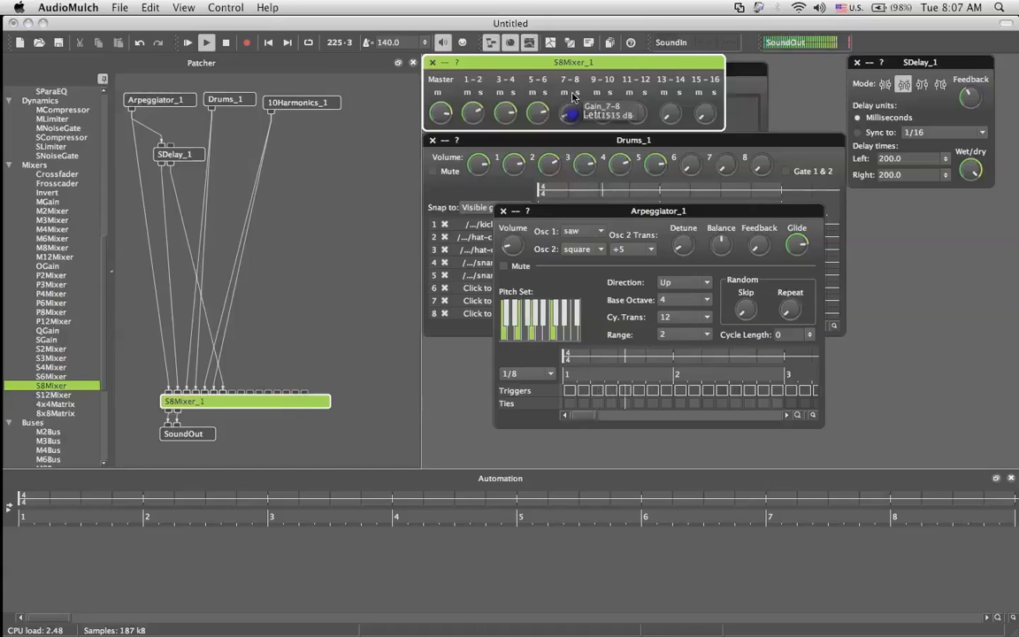
{"action": "left_click_drag", "start_coordinate": [573, 98], "coordinate": [566, 128]}
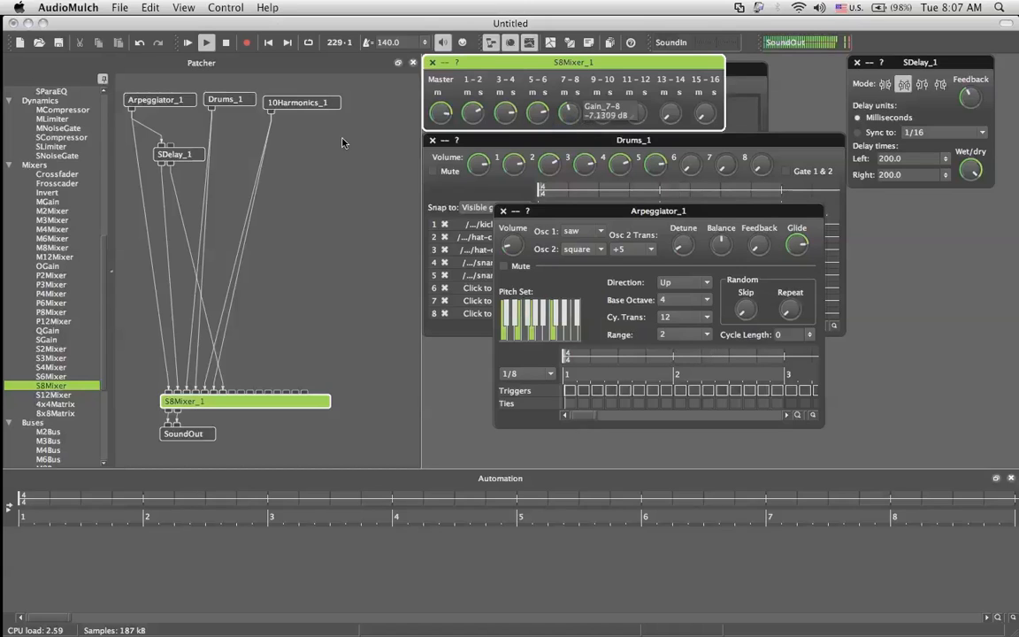
Step: Insert a DLGranulator effect on the connection from Drums_1 to the fourth input of S8Mixer_1
{"action": "left_click", "coordinate": [206, 183]}
{"action": "right_click", "coordinate": [207, 185]}
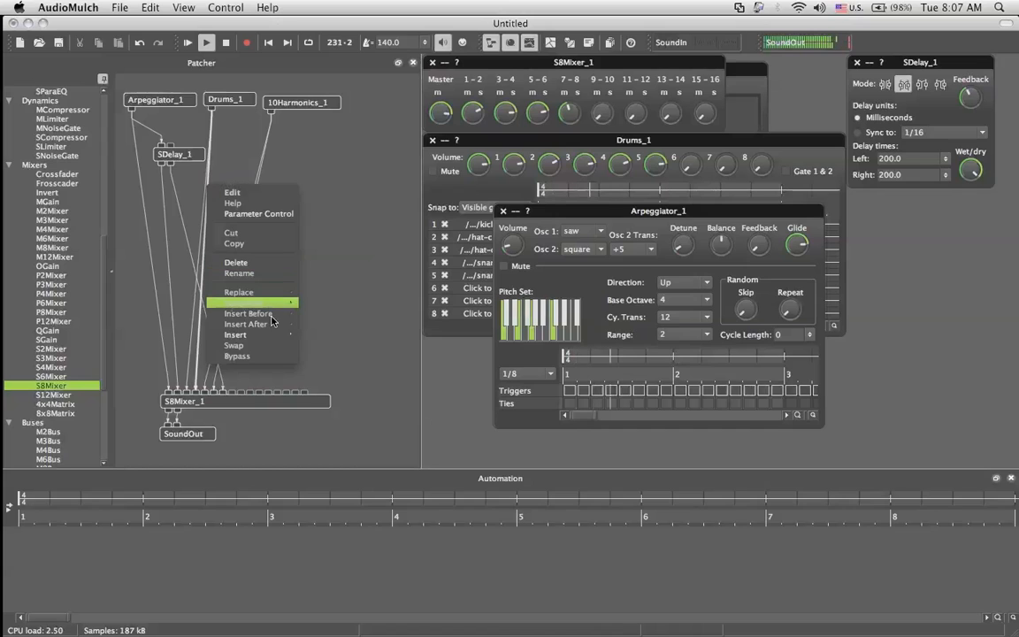
{"action": "mouse_move", "coordinate": [265, 334]}
{"action": "mouse_move", "coordinate": [364, 371]}
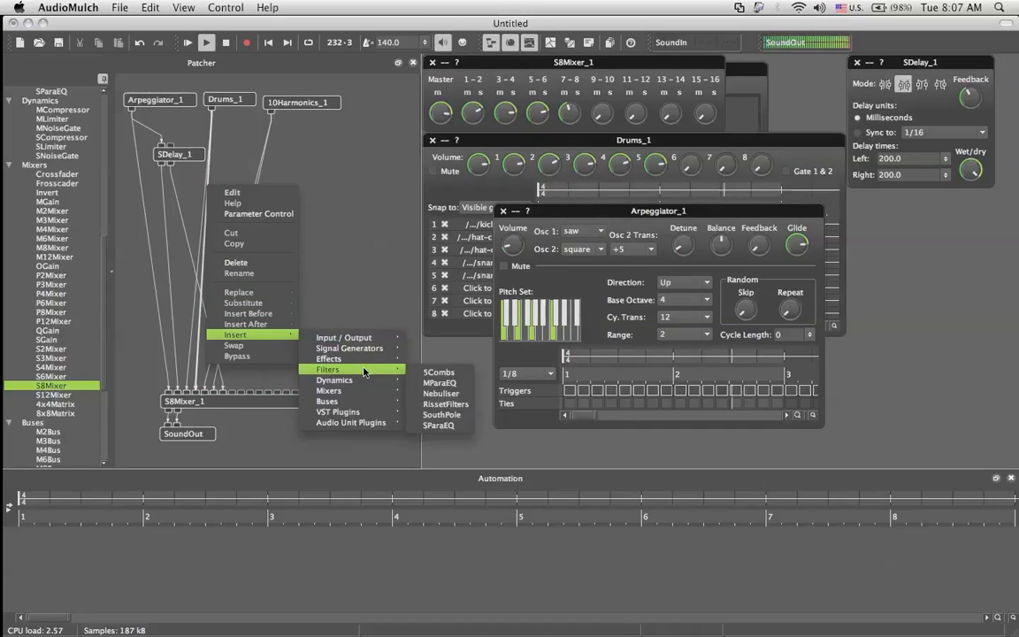
{"action": "mouse_move", "coordinate": [336, 358]}
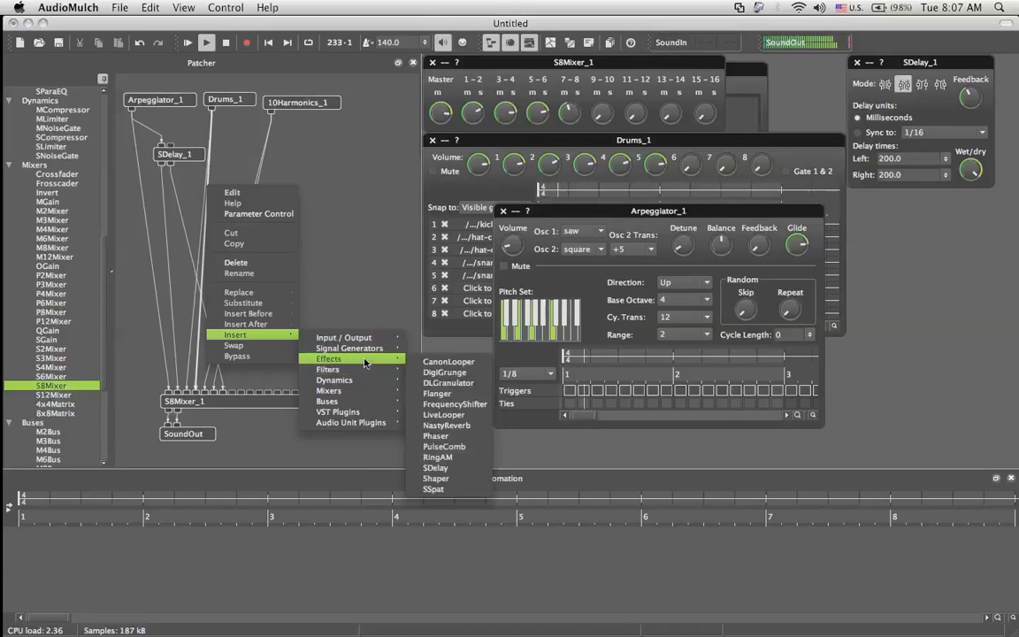
{"action": "left_click", "coordinate": [448, 383]}
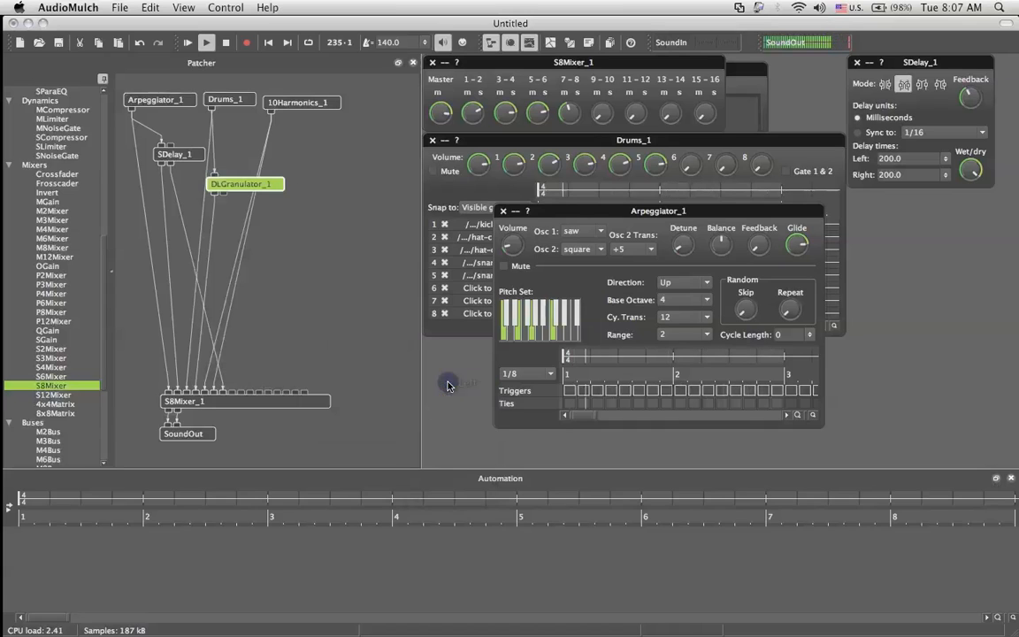
Step: Connect the first output of DLGranulator_1 to the third input of S8Mixer_1 and delete the direct Drums_1 connection to the mixer
{"action": "left_click", "coordinate": [276, 187]}
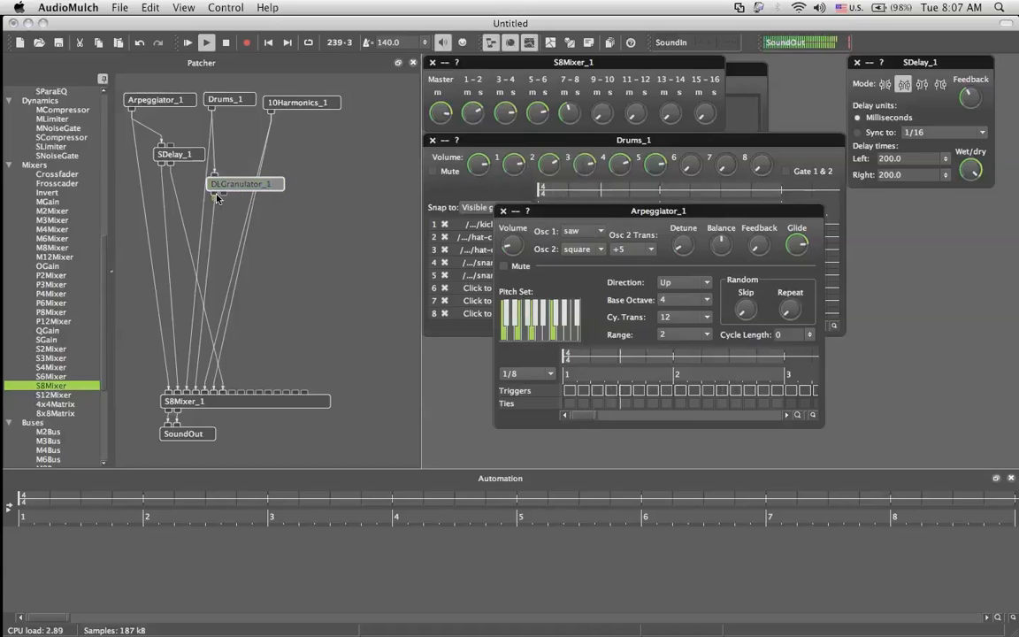
{"action": "left_click_drag", "start_coordinate": [217, 198], "coordinate": [187, 396]}
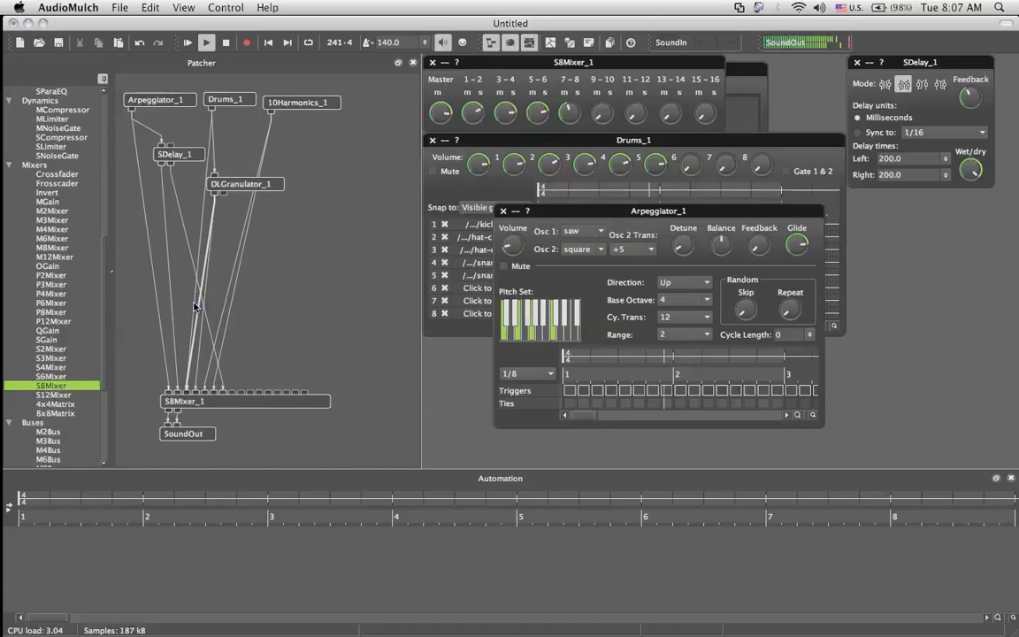
{"action": "left_click", "coordinate": [195, 304]}
{"action": "key", "text": "Delete"}
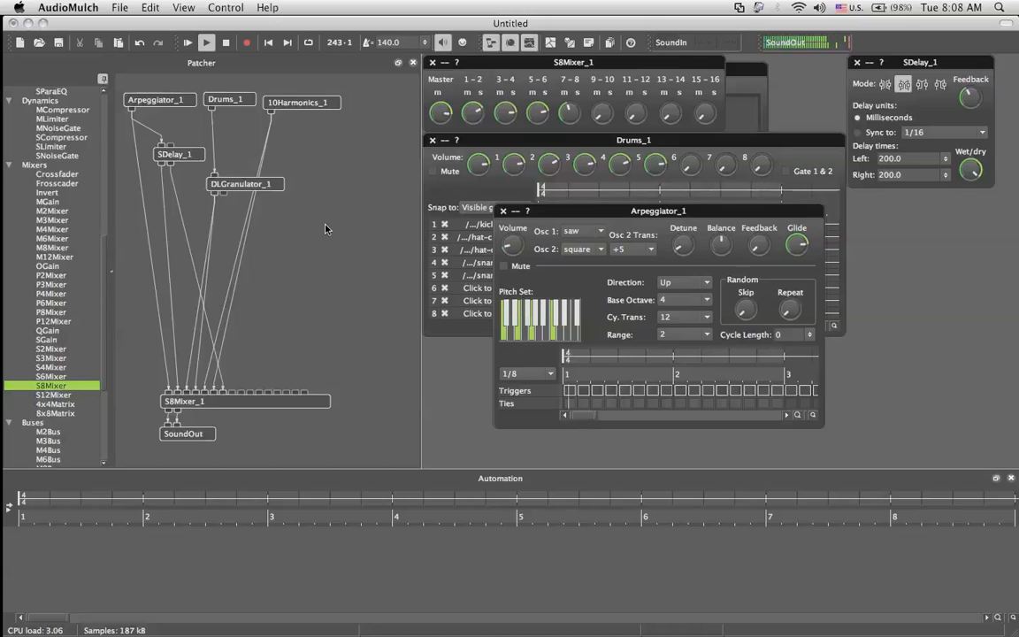
Step: Open the DLGranulator_1 controls and raise the feedback level to a little under halfway
{"action": "double_click", "coordinate": [231, 184]}
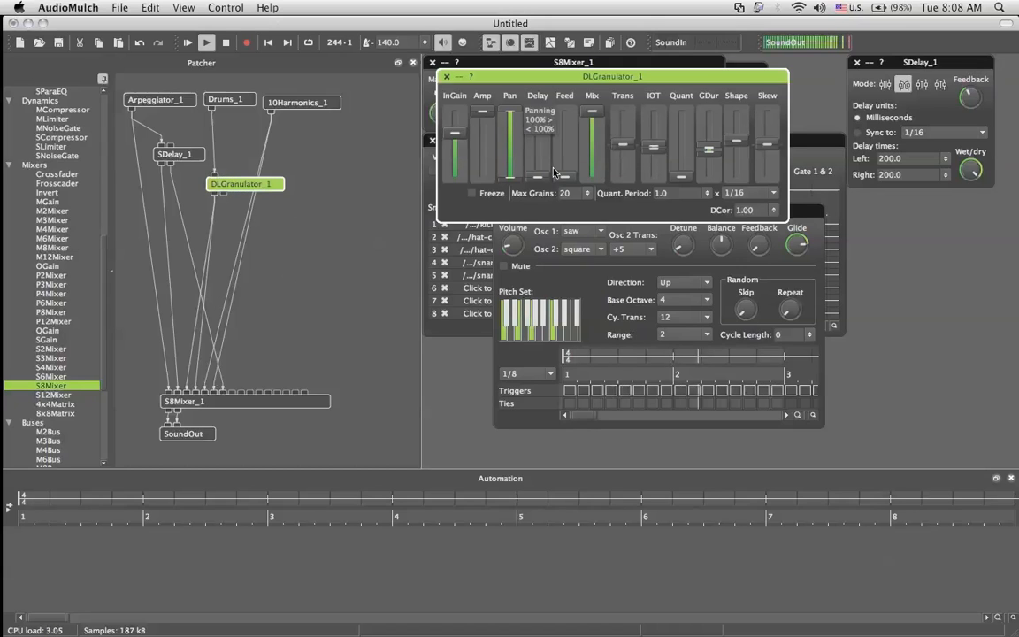
{"action": "mouse_move", "coordinate": [563, 175]}
{"action": "left_mouse_down"}
{"action": "mouse_move", "coordinate": [561, 144]}
{"action": "mouse_move", "coordinate": [561, 158]}
{"action": "left_mouse_up"}
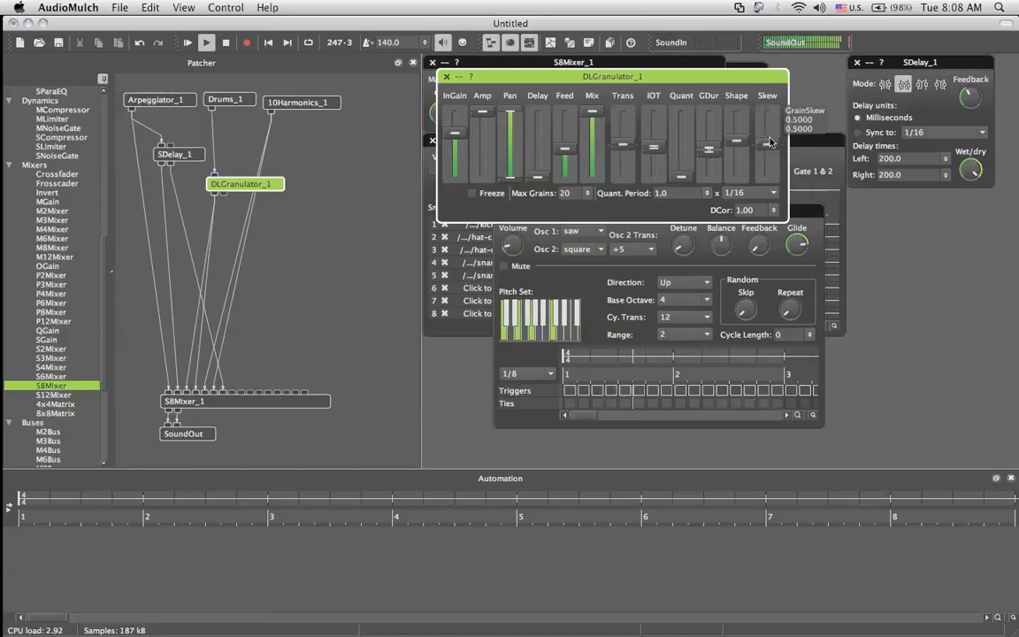
Step: Bring the 10Harmonics_1 controls to the front and set the frequency to 220 Hz
{"action": "left_click", "coordinate": [188, 100]}
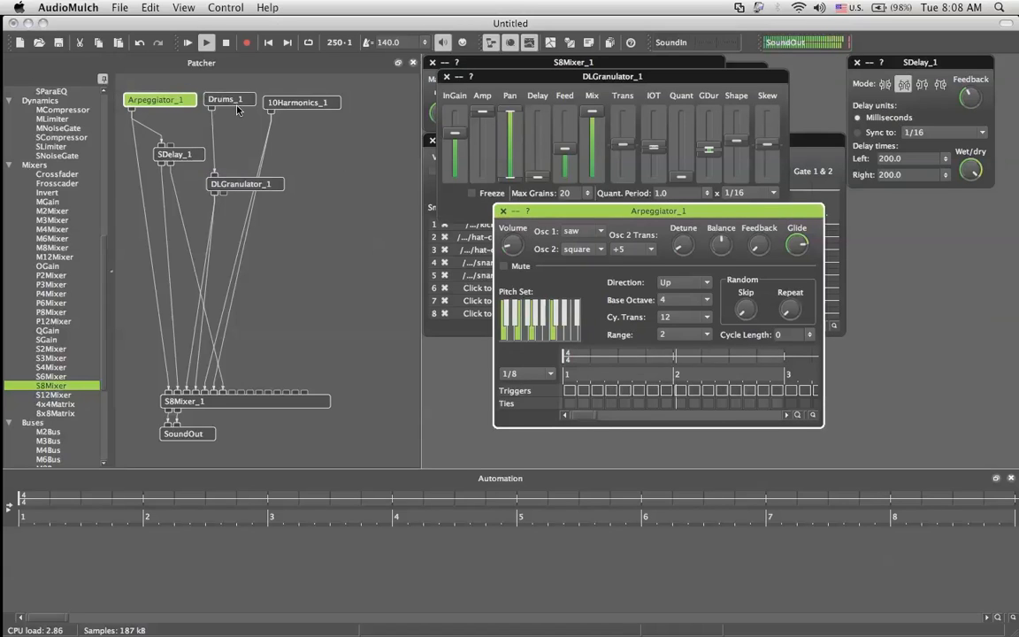
{"action": "left_click", "coordinate": [269, 102]}
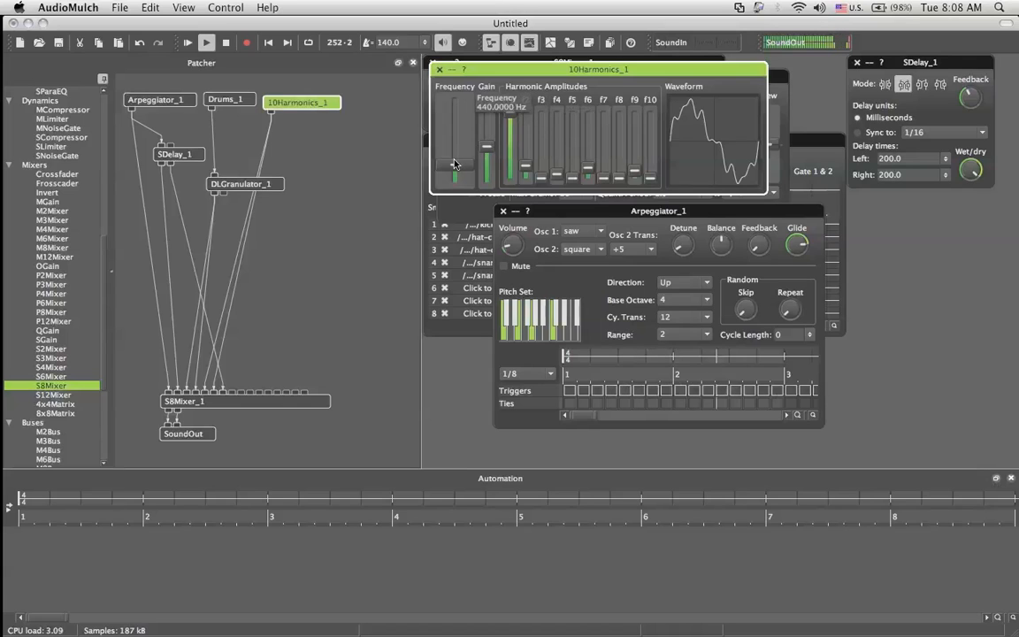
{"action": "right_click", "coordinate": [453, 165]}
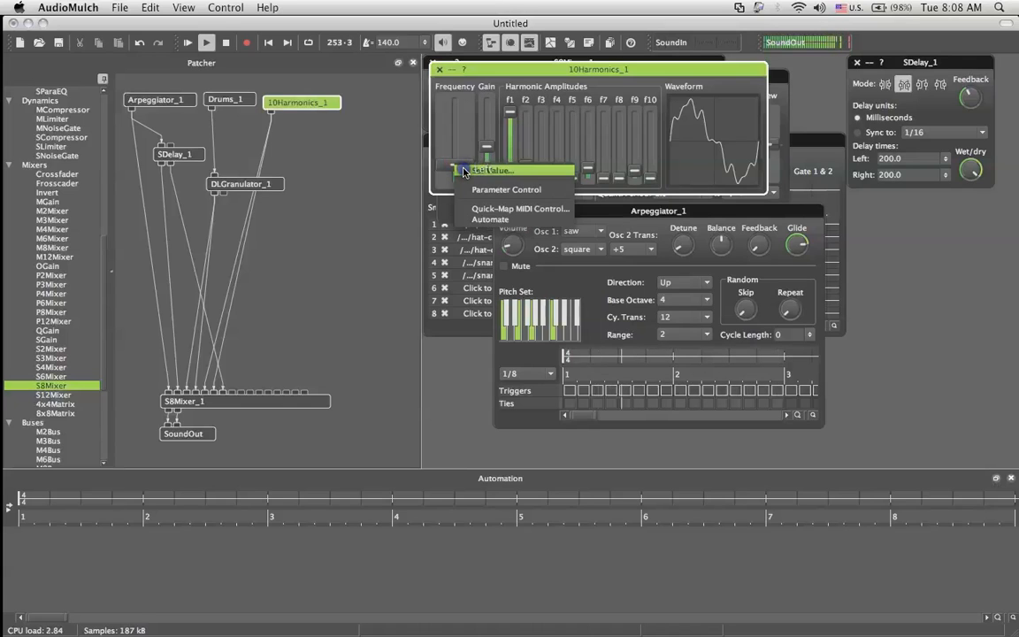
{"action": "left_click", "coordinate": [461, 167]}
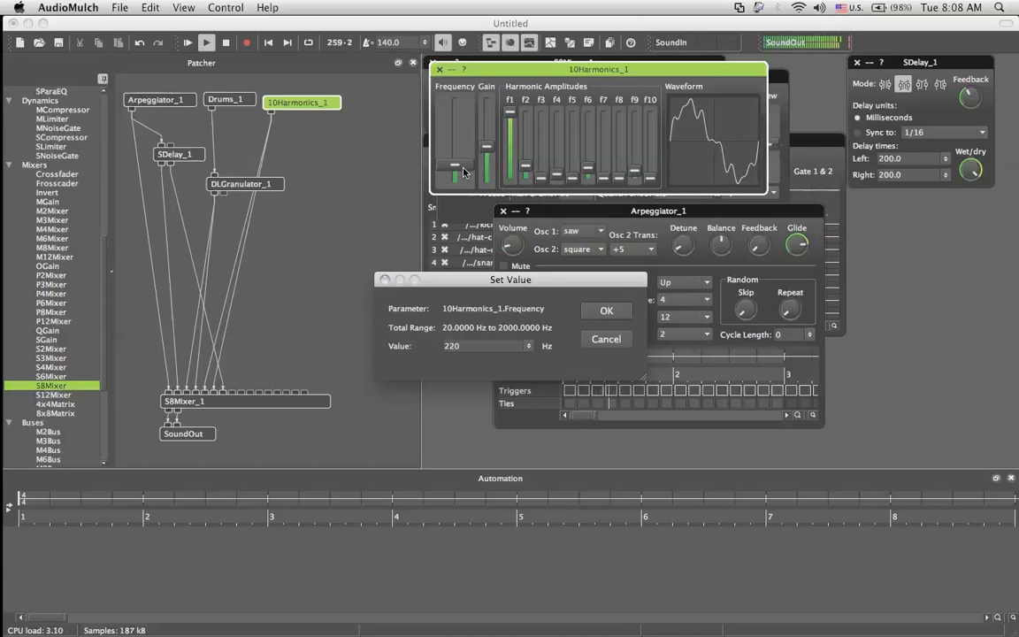
{"action": "key", "text": "Return"}
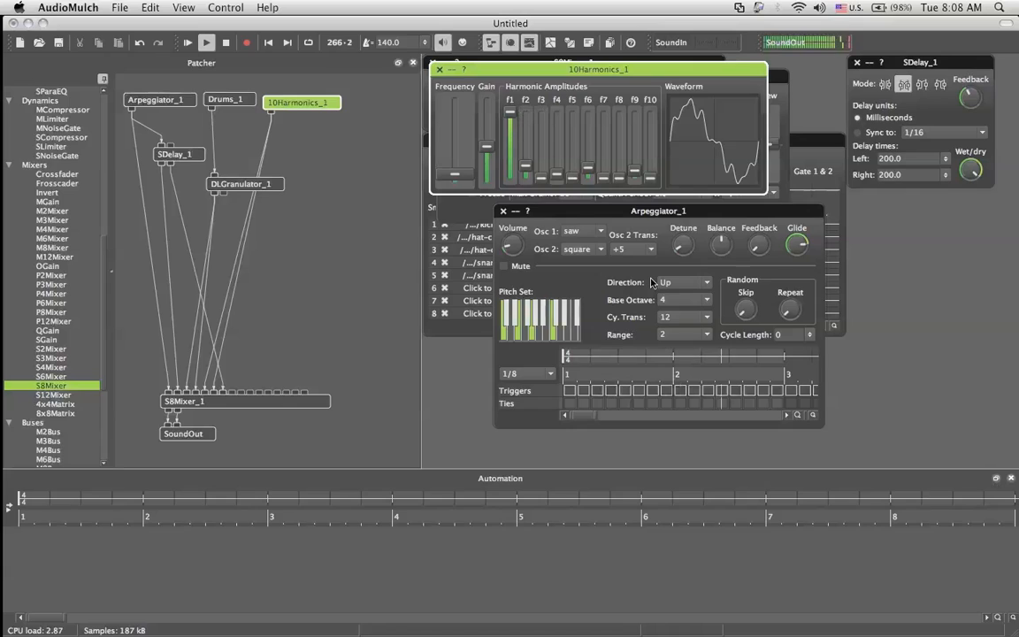
Step: Bring the DLGranulator_1 controls to the front and raise the delay slightly
{"action": "left_click", "coordinate": [249, 187]}
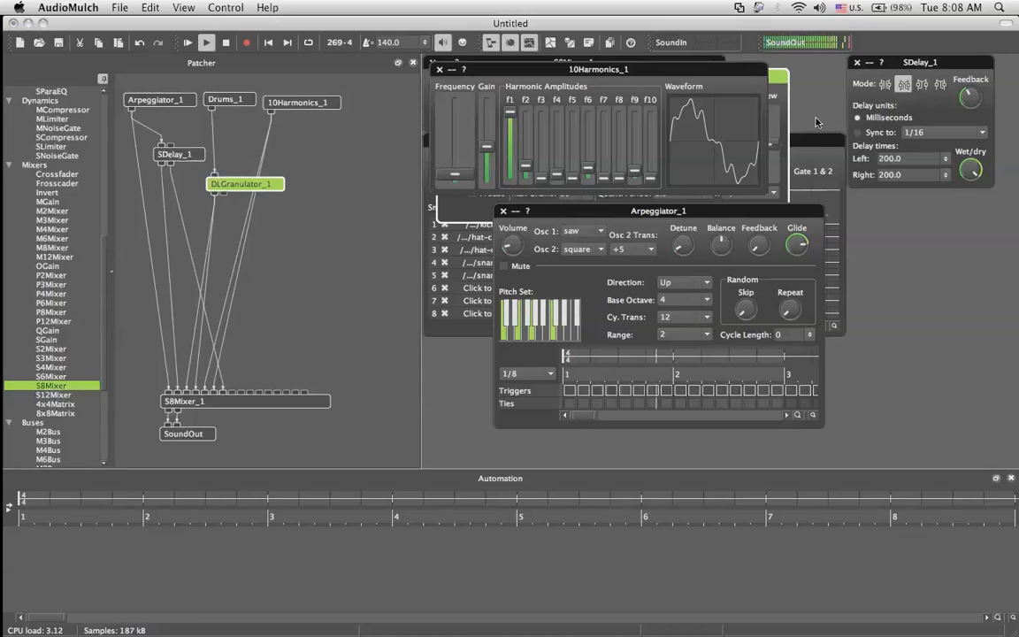
{"action": "left_click", "coordinate": [771, 89]}
{"action": "left_click", "coordinate": [772, 88]}
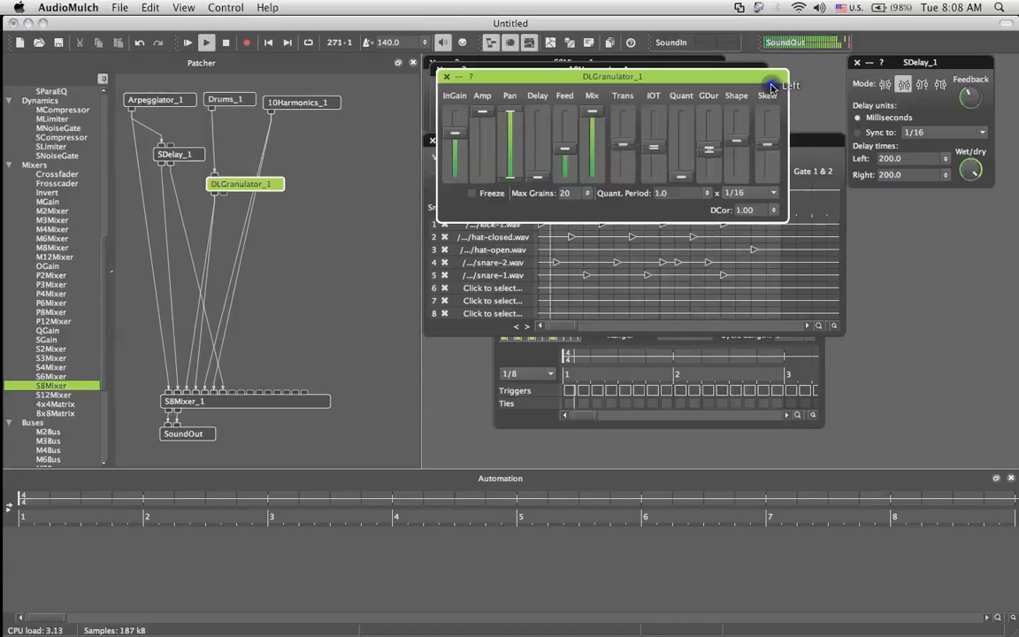
{"action": "left_click_drag", "start_coordinate": [534, 175], "coordinate": [534, 164]}
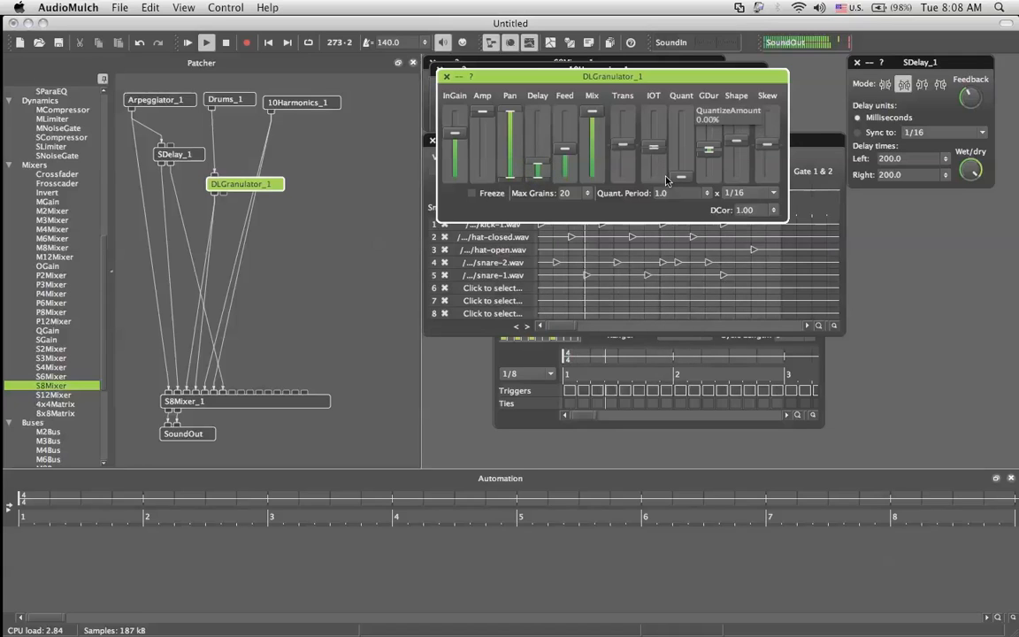
Step: Insert a NastyReverb effect on the connection from 10Harmonics_1 to the sixth input of S8Mixer_1
{"action": "left_click", "coordinate": [268, 138]}
{"action": "right_click", "coordinate": [268, 139]}
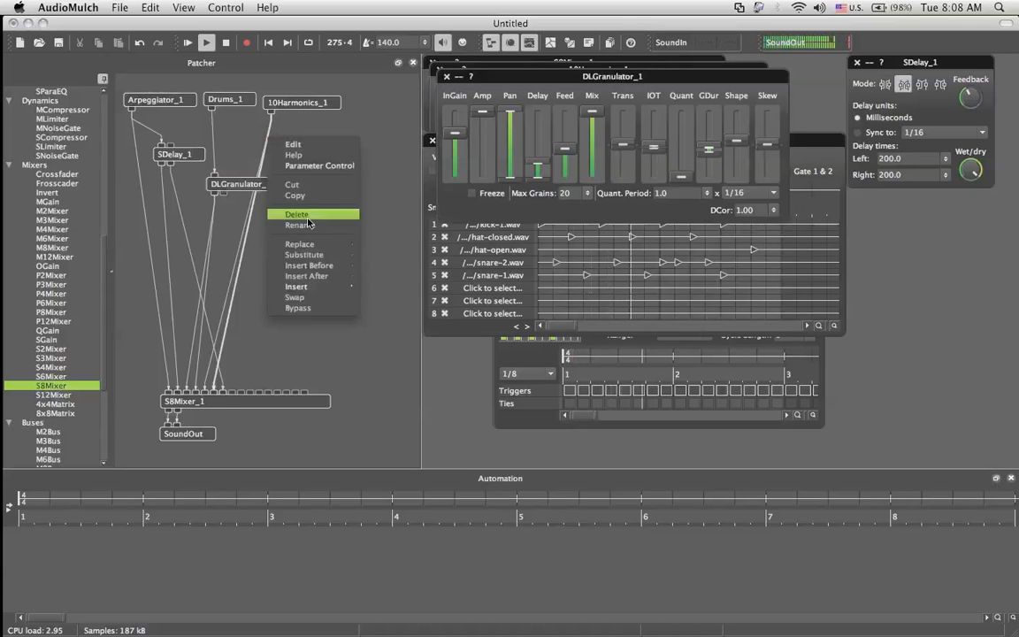
{"action": "mouse_move", "coordinate": [308, 292]}
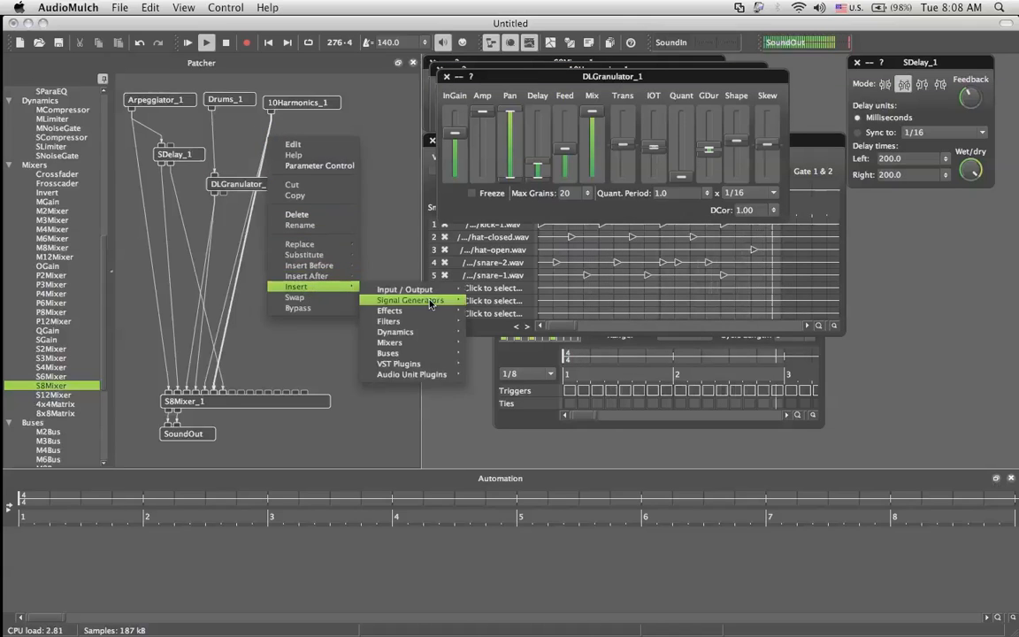
{"action": "mouse_move", "coordinate": [436, 326]}
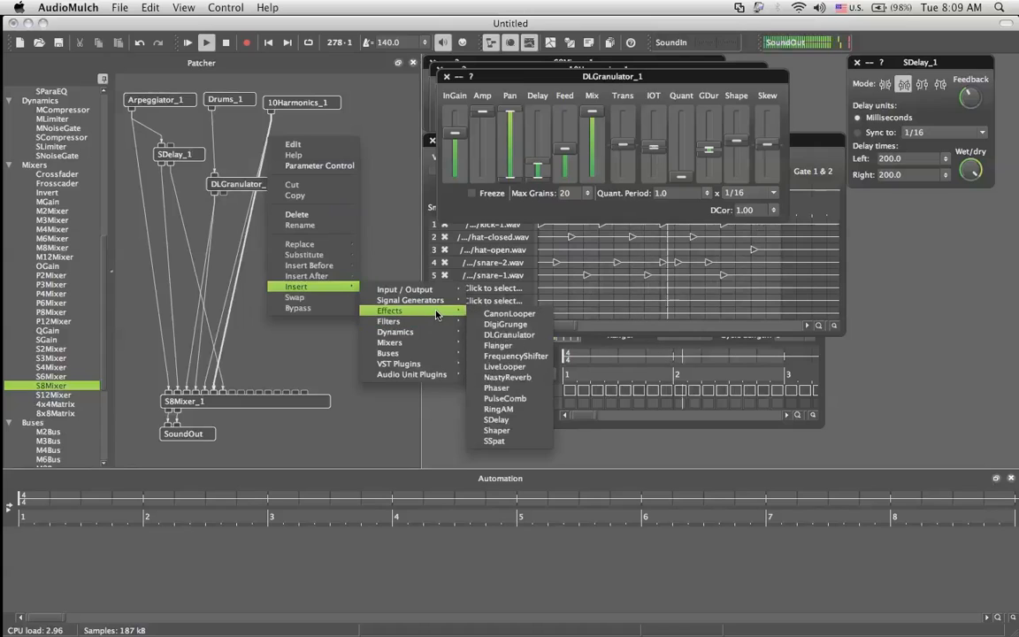
{"action": "left_click", "coordinate": [532, 378]}
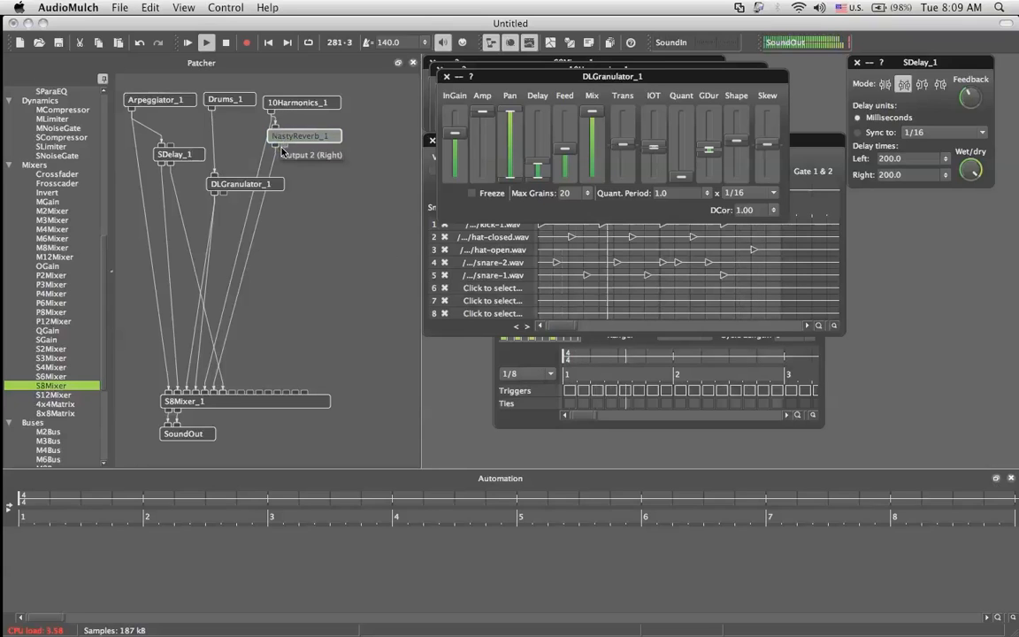
Step: Connect NastyReverb_1's right output to the fifth input of S8Mixer_1 and slightly raise the reverb time and wet/dry mix
{"action": "left_click_drag", "start_coordinate": [283, 146], "coordinate": [205, 390]}
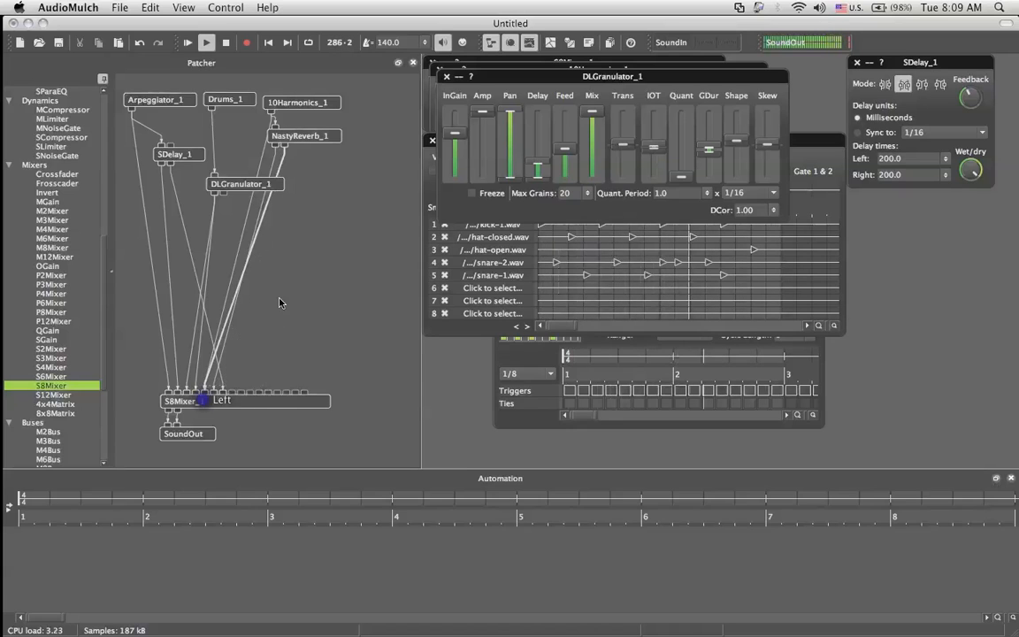
{"action": "double_click", "coordinate": [297, 139]}
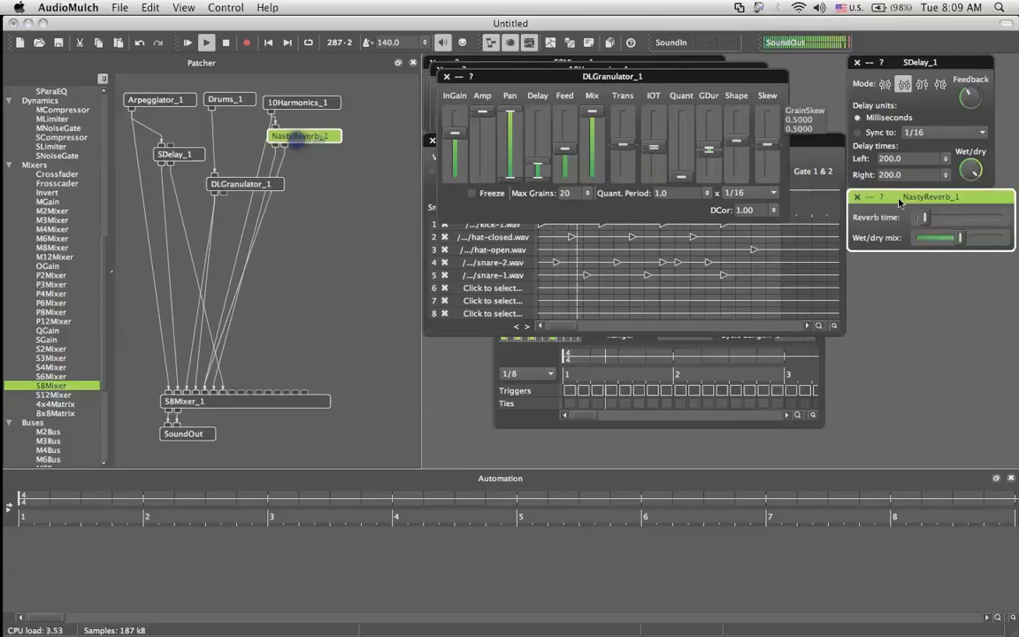
{"action": "left_click_drag", "start_coordinate": [929, 220], "coordinate": [969, 237]}
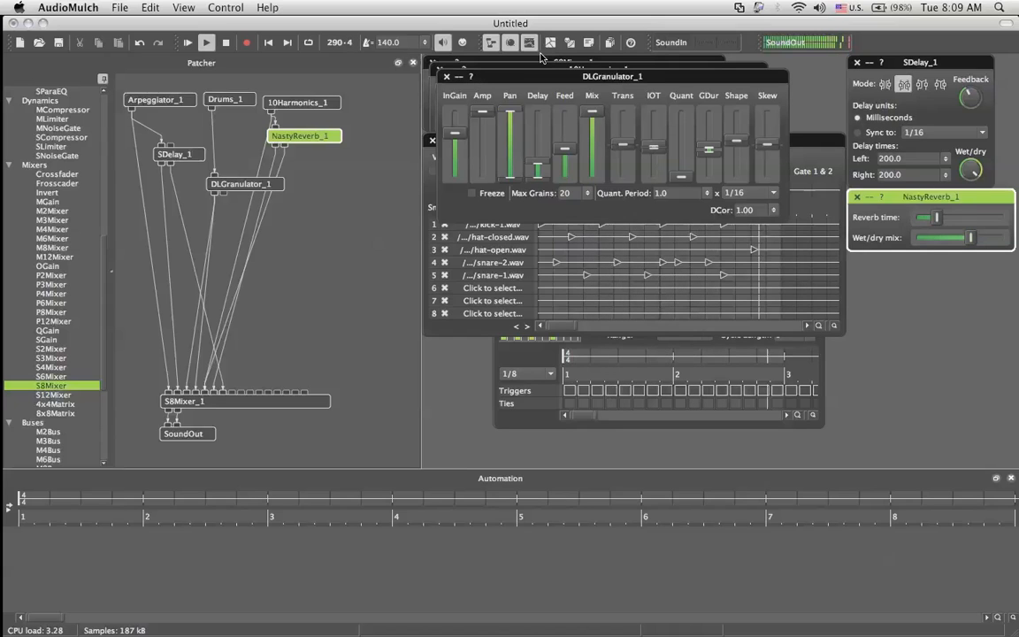
Step: Bring the 10Harmonics_1 controls to the front and set the frequency to 170 Hz
{"action": "left_click", "coordinate": [307, 103]}
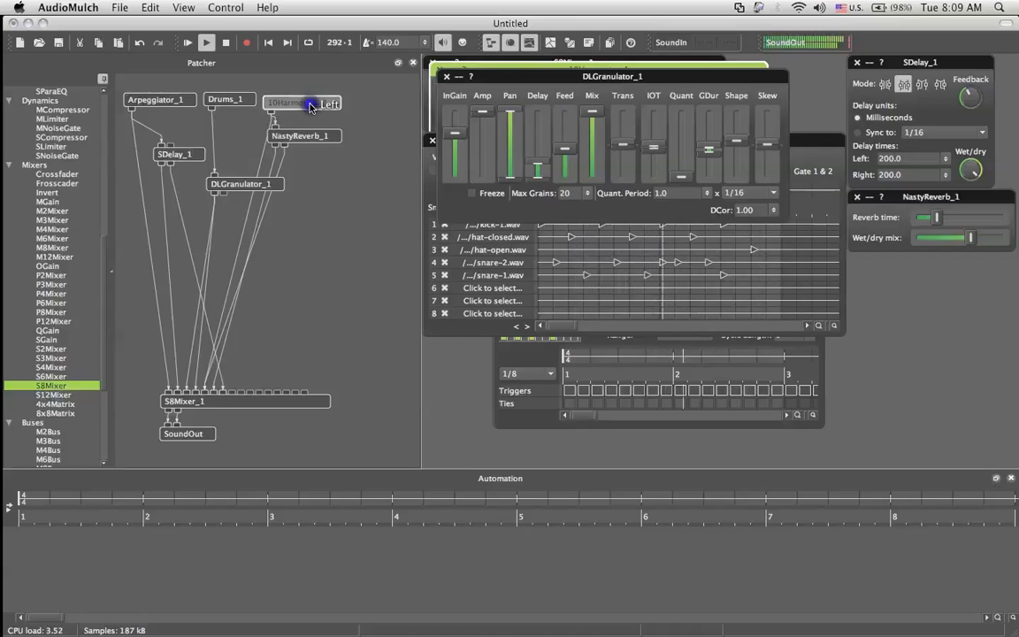
{"action": "right_click", "coordinate": [465, 181]}
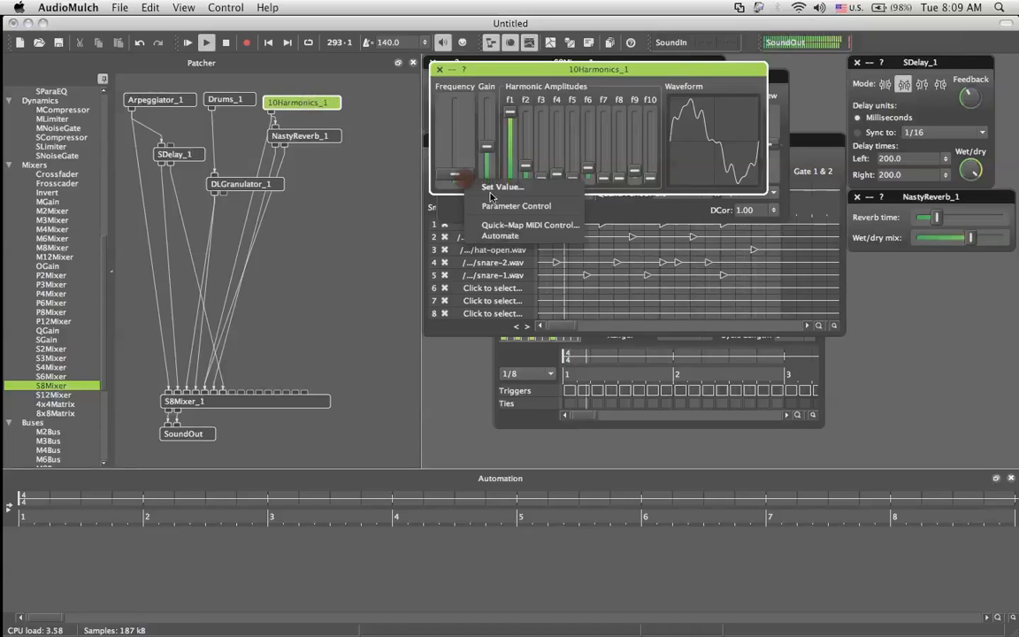
{"action": "left_click", "coordinate": [492, 187]}
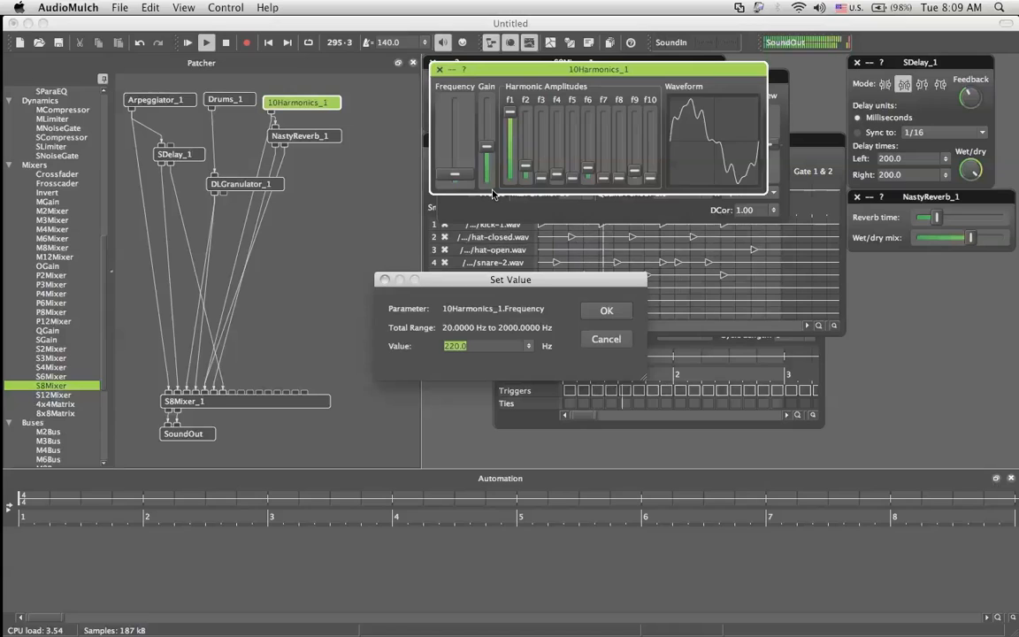
{"action": "type", "text": "175"}
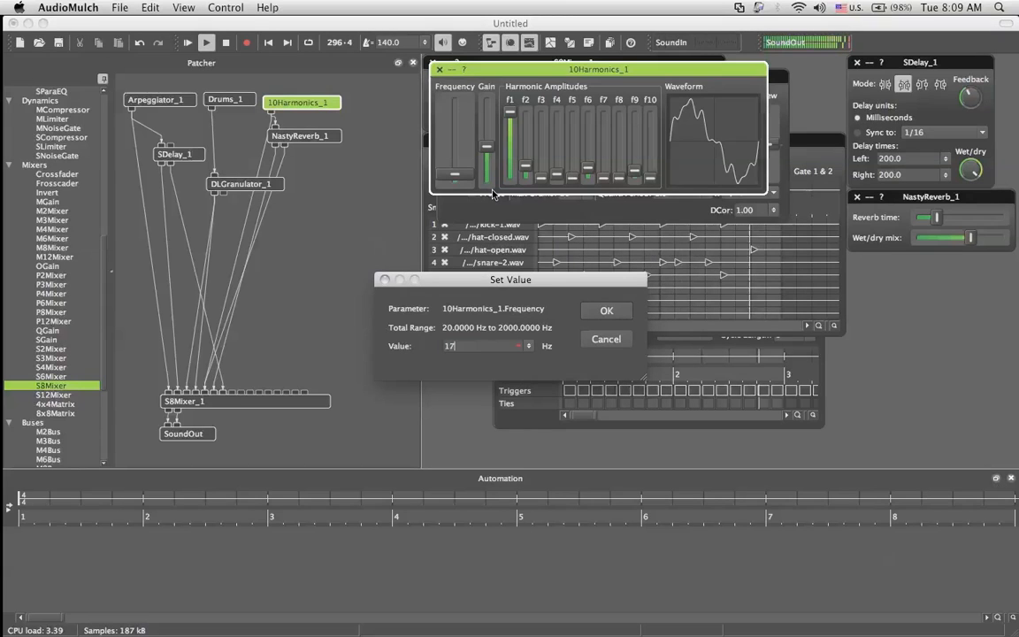
{"action": "key", "text": "Return"}
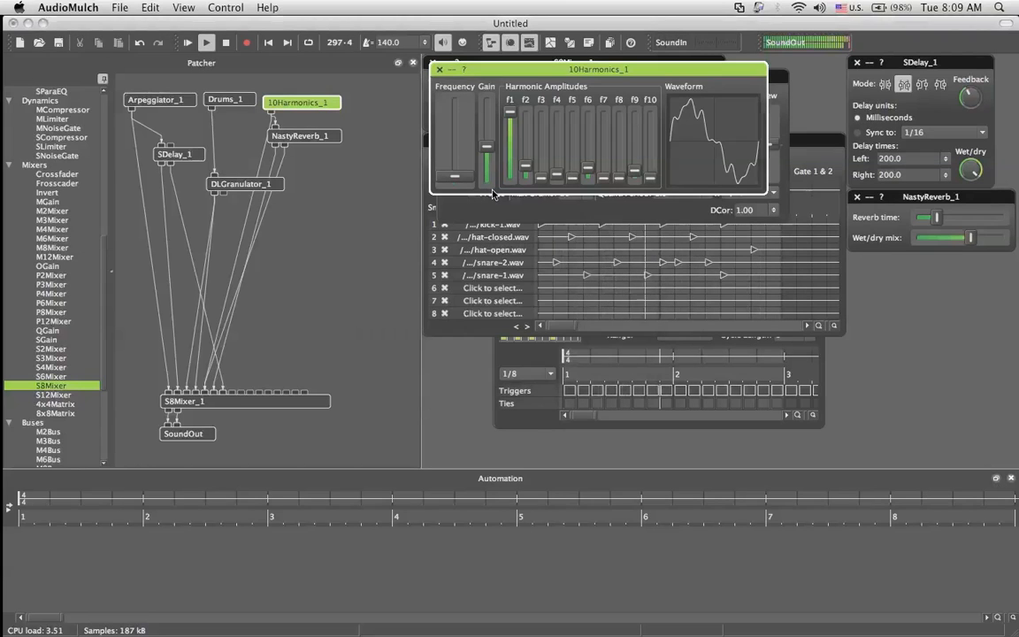
Step: Set the frequency of 10Harmonics_1 to 160 Hz
{"action": "right_click", "coordinate": [487, 150]}
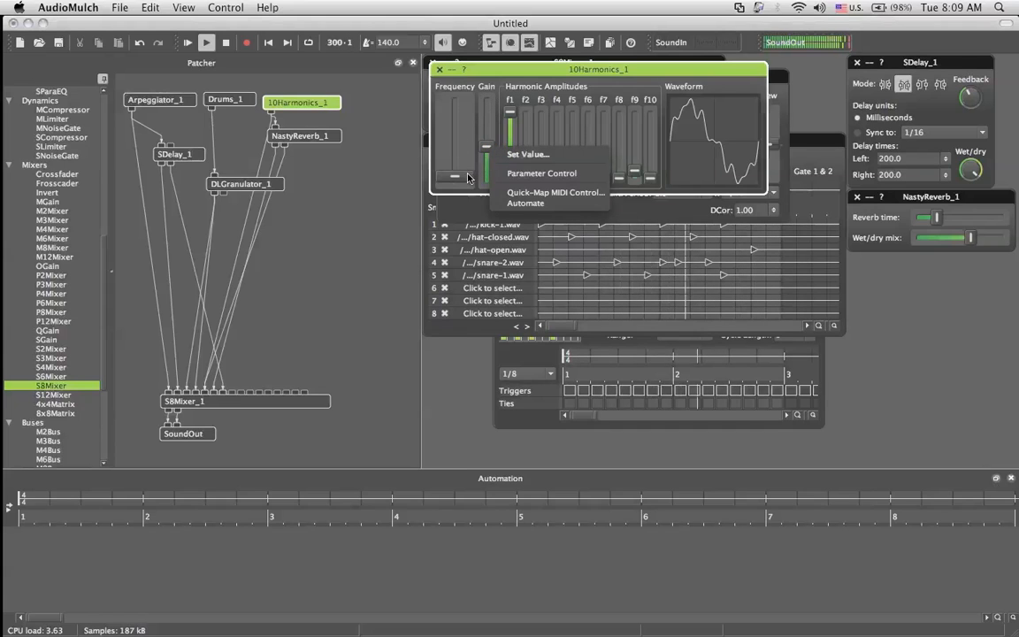
{"action": "right_click", "coordinate": [466, 172]}
{"action": "right_click", "coordinate": [467, 177]}
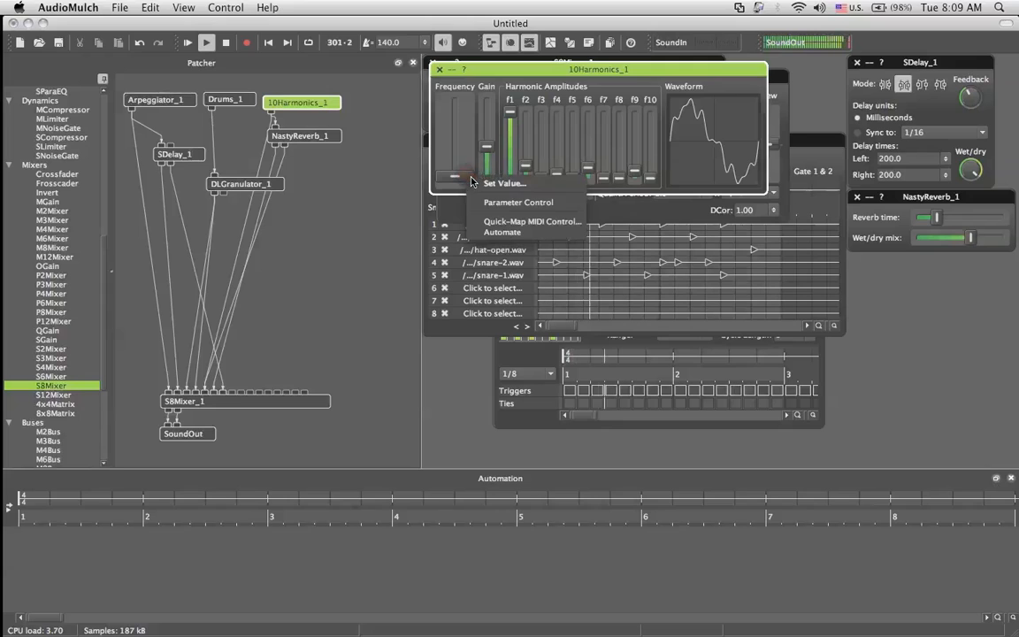
{"action": "left_click", "coordinate": [473, 183]}
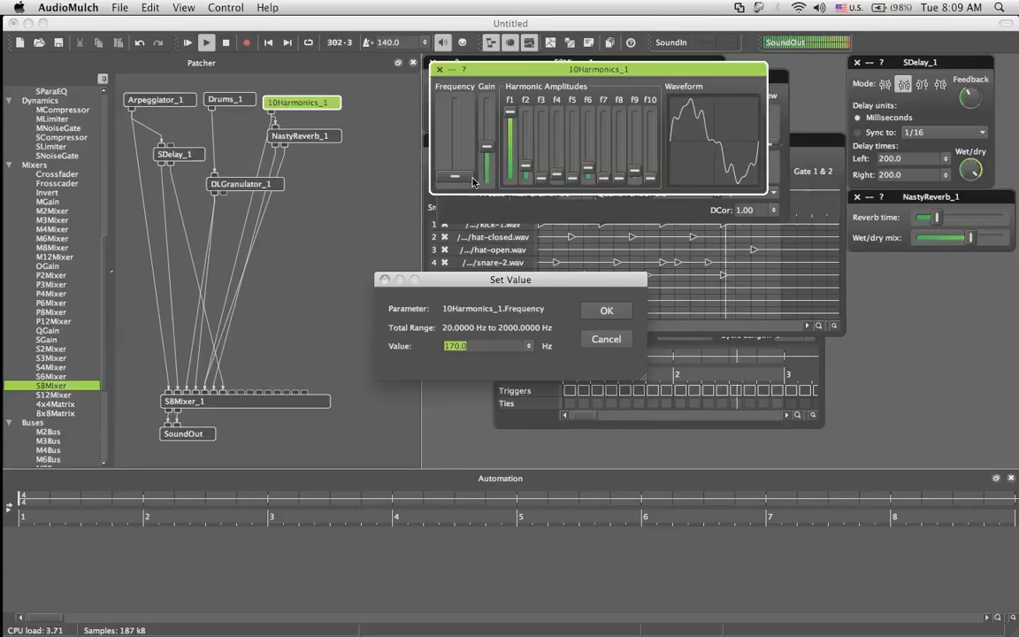
{"action": "type", "text": "160"}
{"action": "key", "text": "Return"}
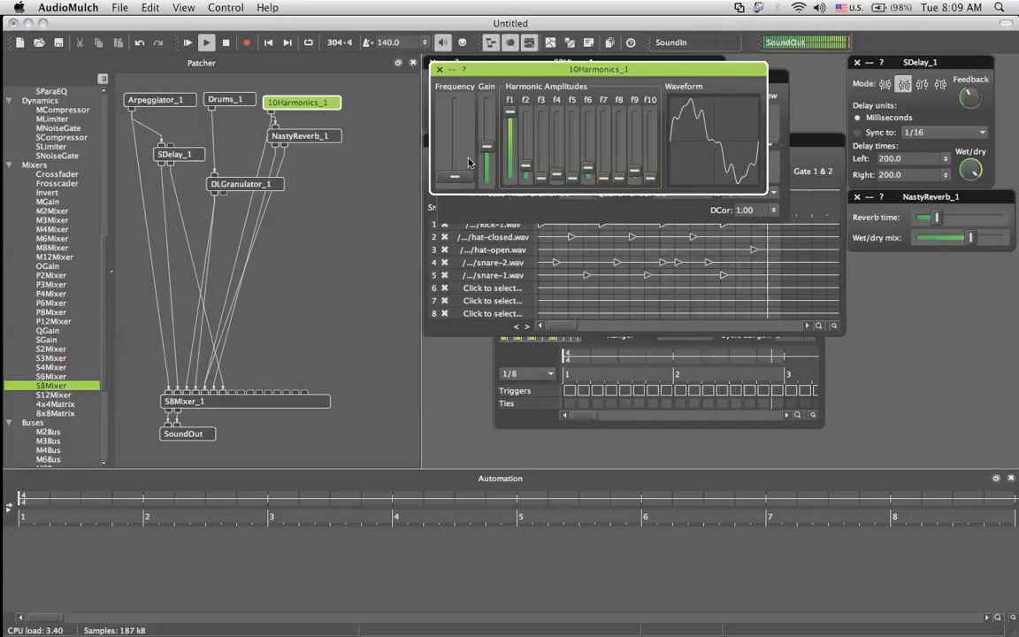
Step: Set the frequency of 10Harmonics_1 to 110 Hz and lower its gain slightly
{"action": "right_click", "coordinate": [462, 177]}
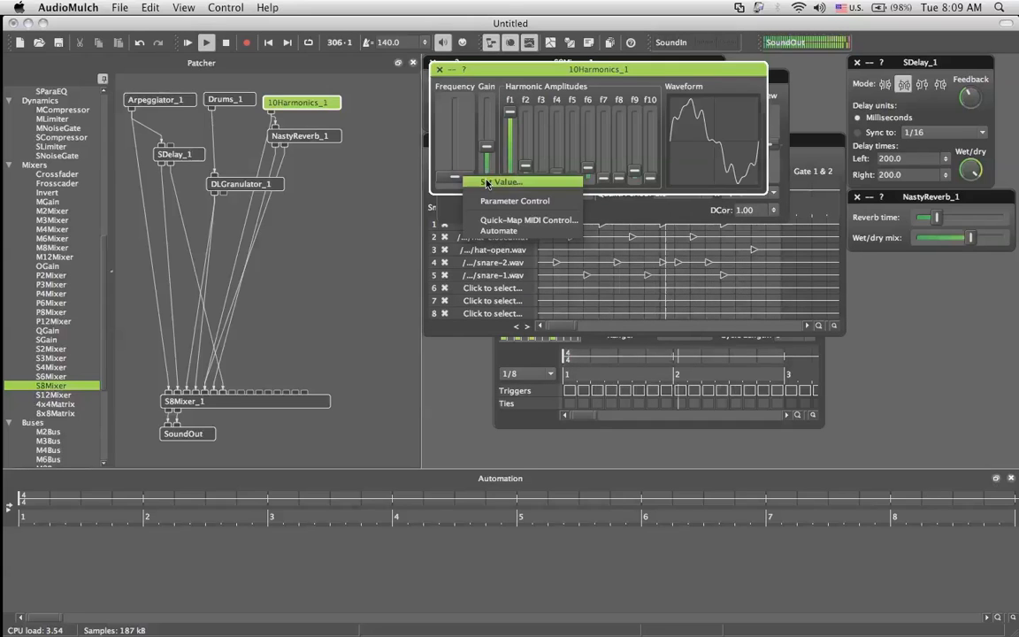
{"action": "left_click", "coordinate": [485, 182]}
{"action": "type", "text": "110"}
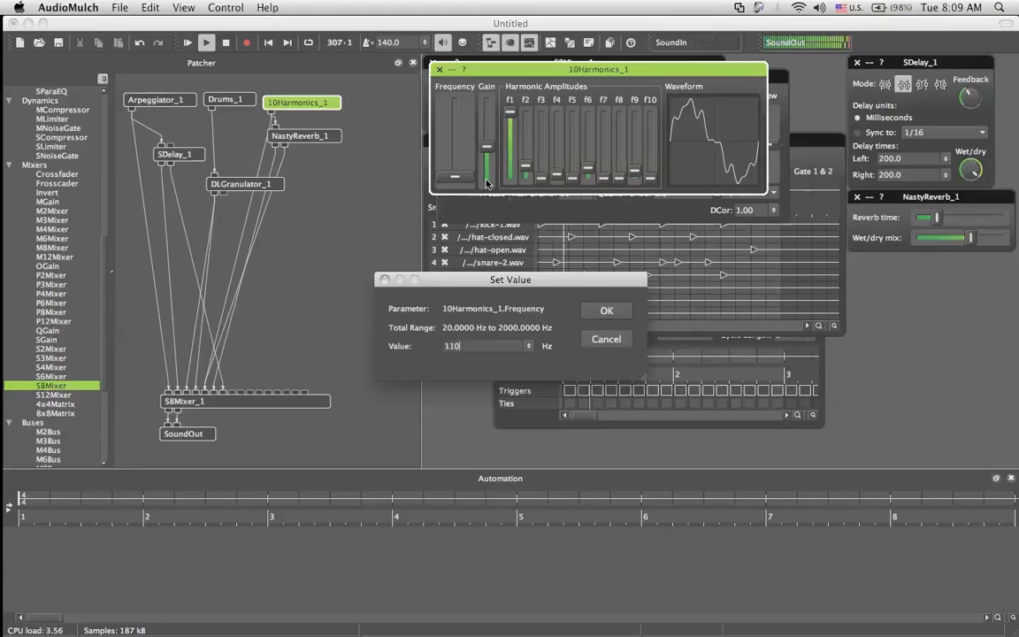
{"action": "key", "text": "Return"}
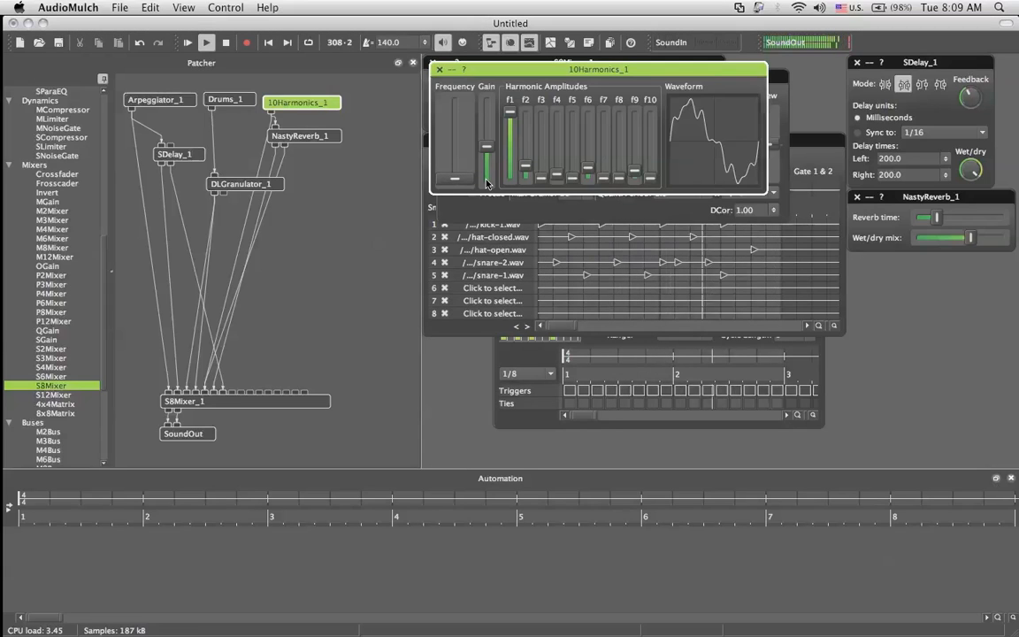
{"action": "mouse_move", "coordinate": [486, 145]}
{"action": "left_mouse_down"}
{"action": "mouse_move", "coordinate": [485, 133]}
{"action": "mouse_move", "coordinate": [493, 156]}
{"action": "left_mouse_up"}
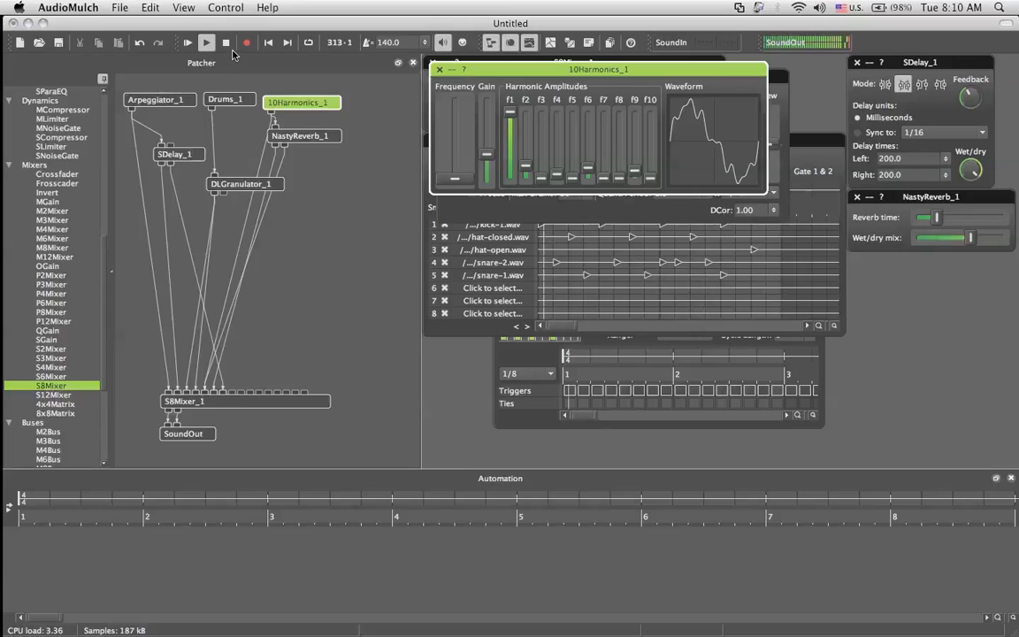
Step: Stop playback, bring the S8Mixer_1 controls to the front and lower the master gain to -∞ dB
{"action": "left_click", "coordinate": [311, 403]}
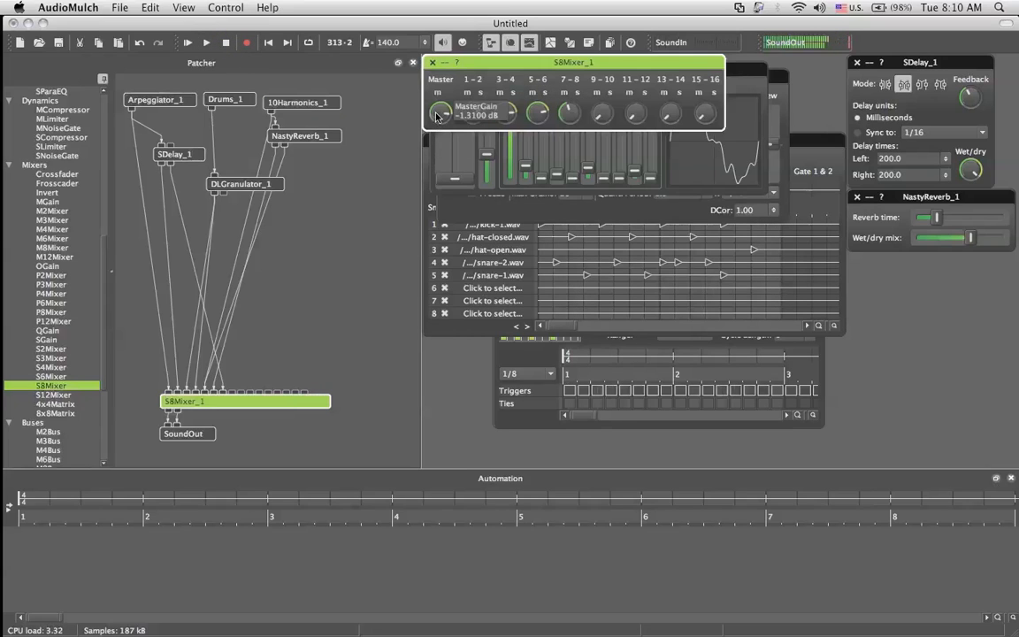
{"action": "left_click_drag", "start_coordinate": [436, 115], "coordinate": [437, 167]}
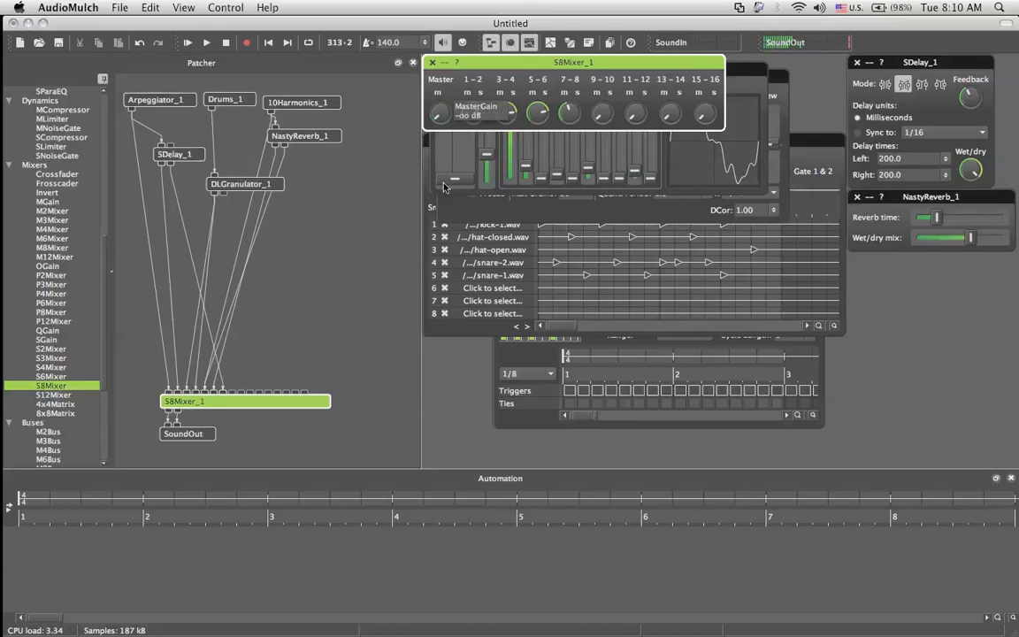
{"action": "left_click", "coordinate": [387, 202]}
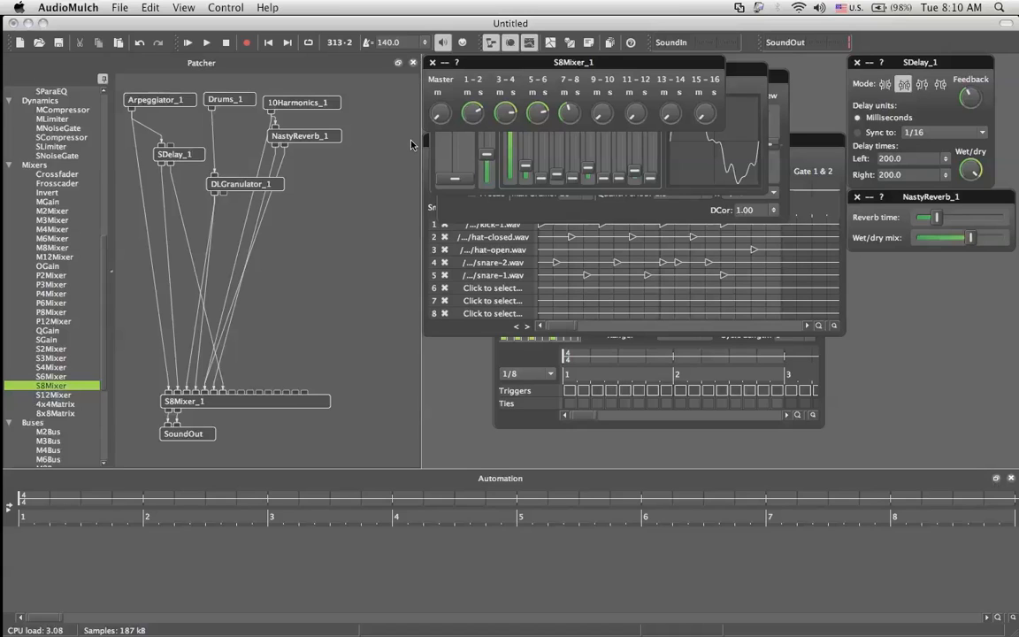
{"action": "scroll", "coordinate": [37, 189], "scroll_direction": "up", "scroll_amount": 5}
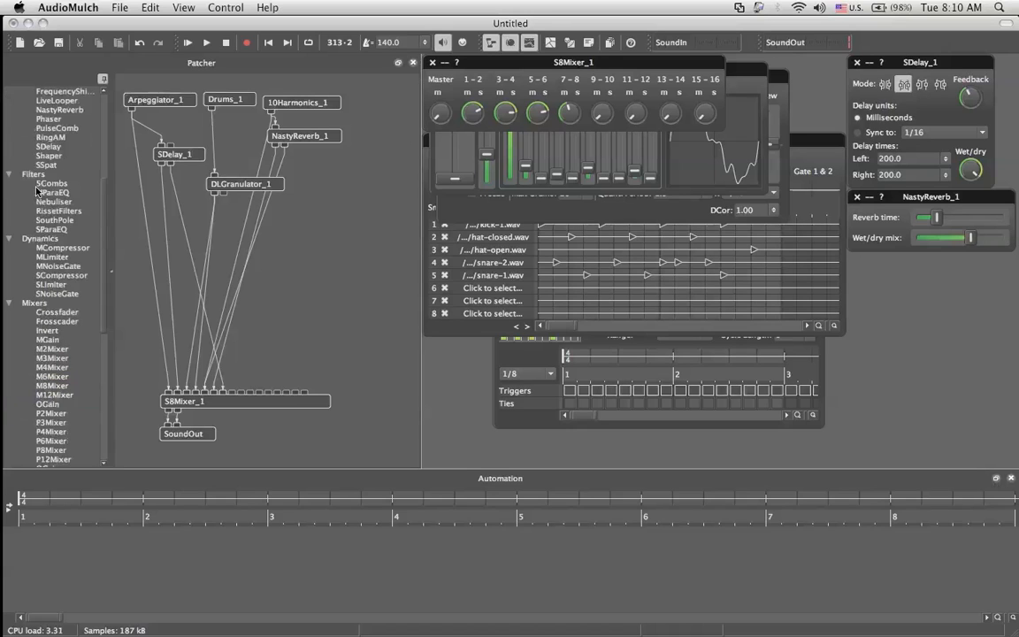
{"action": "scroll", "coordinate": [37, 187], "scroll_direction": "up", "scroll_amount": 8}
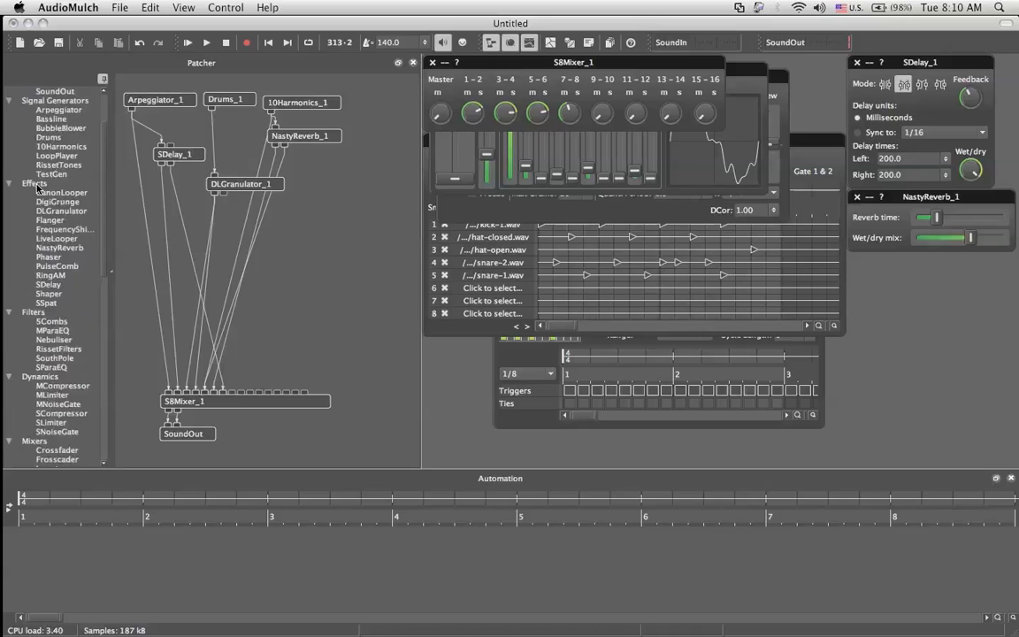